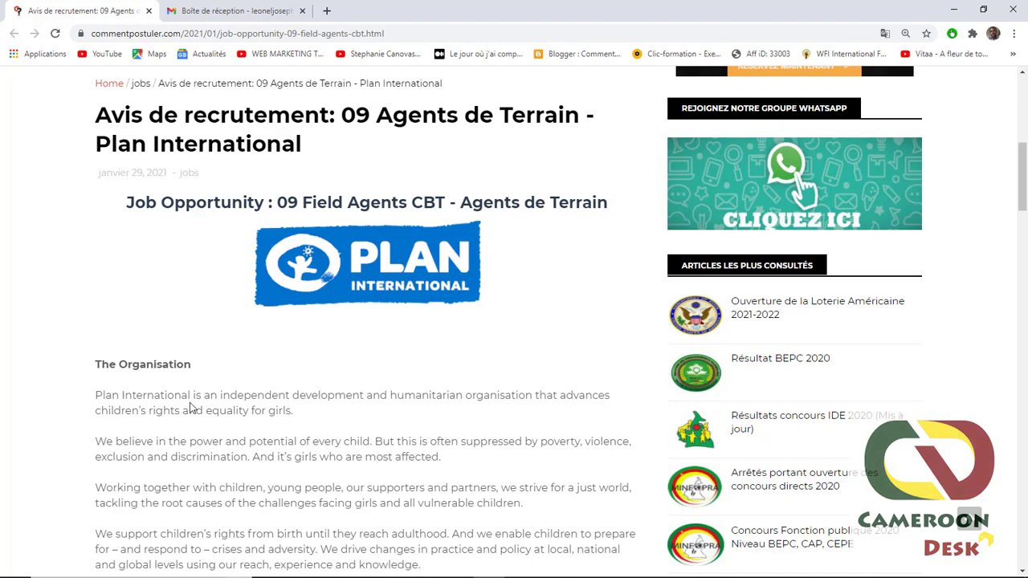
{"action": "scroll", "coordinate": [186, 409], "scroll_direction": "down", "scroll_amount": 3}
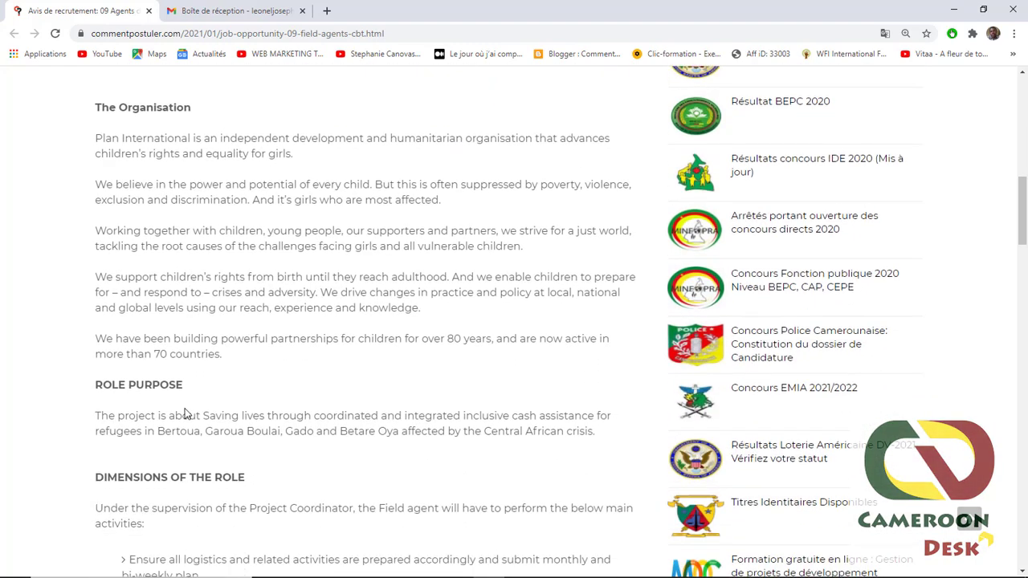
{"action": "scroll", "coordinate": [185, 414], "scroll_direction": "down", "scroll_amount": 5}
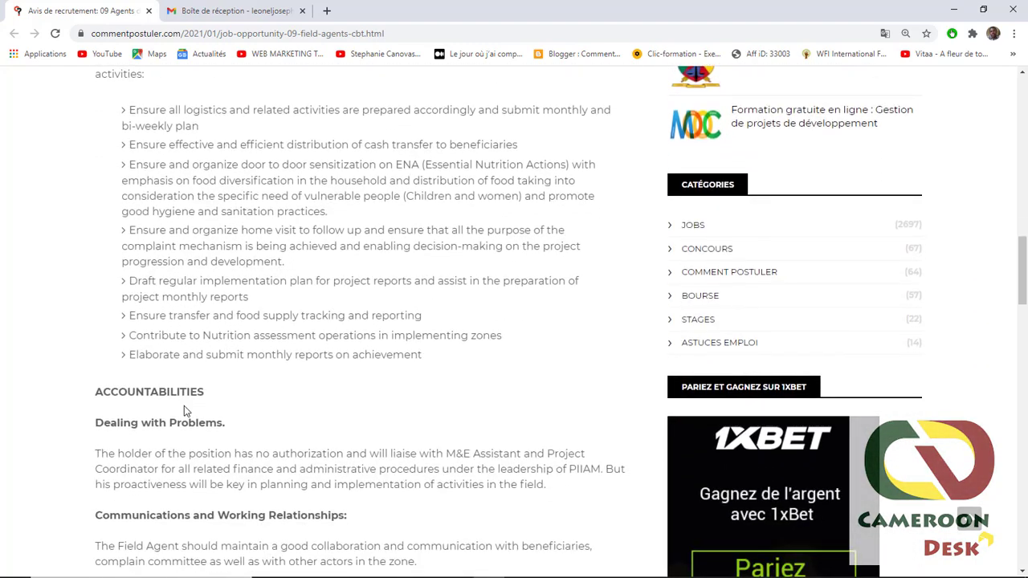
{"action": "scroll", "coordinate": [184, 406], "scroll_direction": "down", "scroll_amount": 2}
{"action": "scroll", "coordinate": [185, 411], "scroll_direction": "down", "scroll_amount": 4}
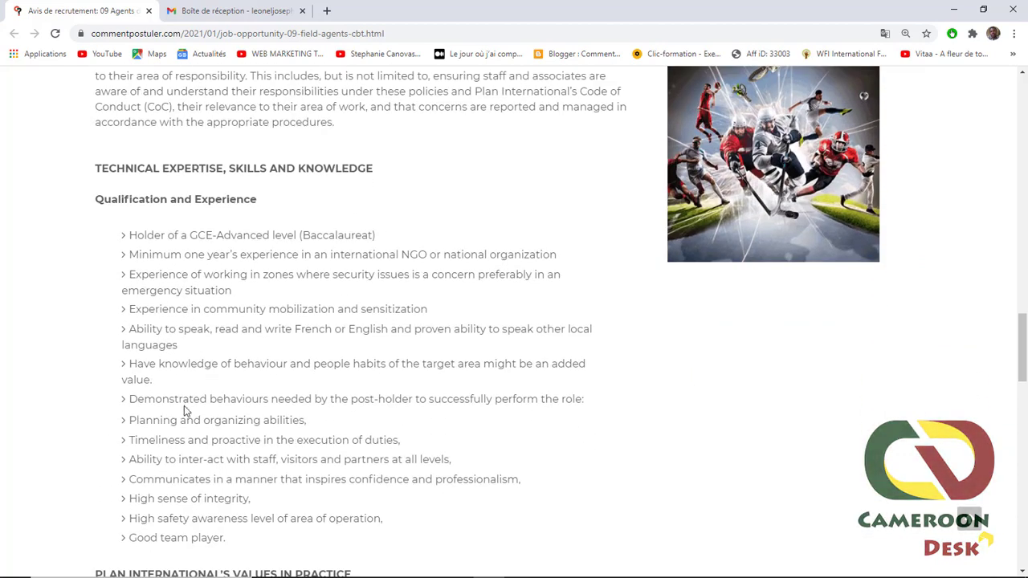
{"action": "scroll", "coordinate": [197, 403], "scroll_direction": "down", "scroll_amount": 1}
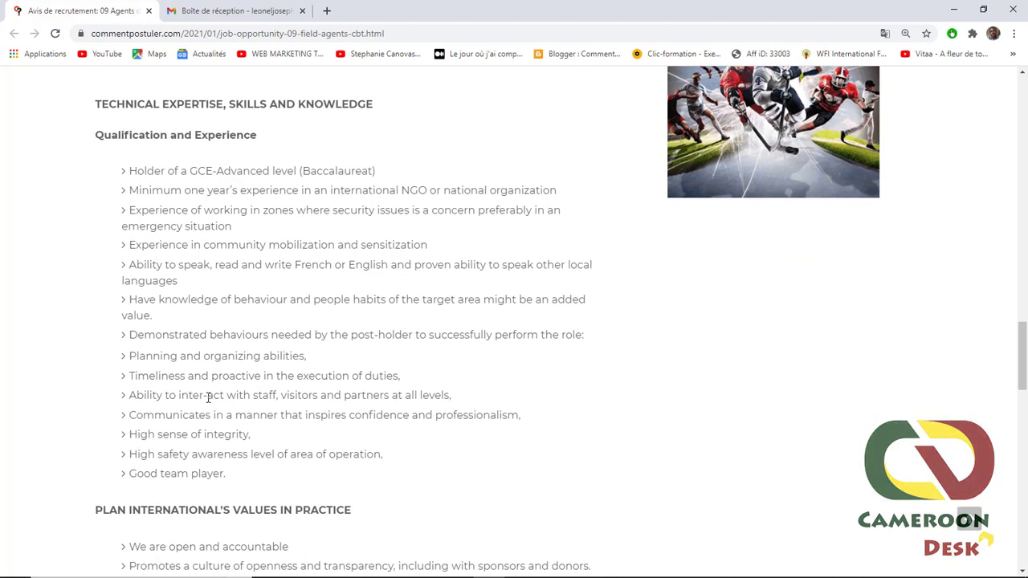
{"action": "scroll", "coordinate": [210, 393], "scroll_direction": "down", "scroll_amount": 5}
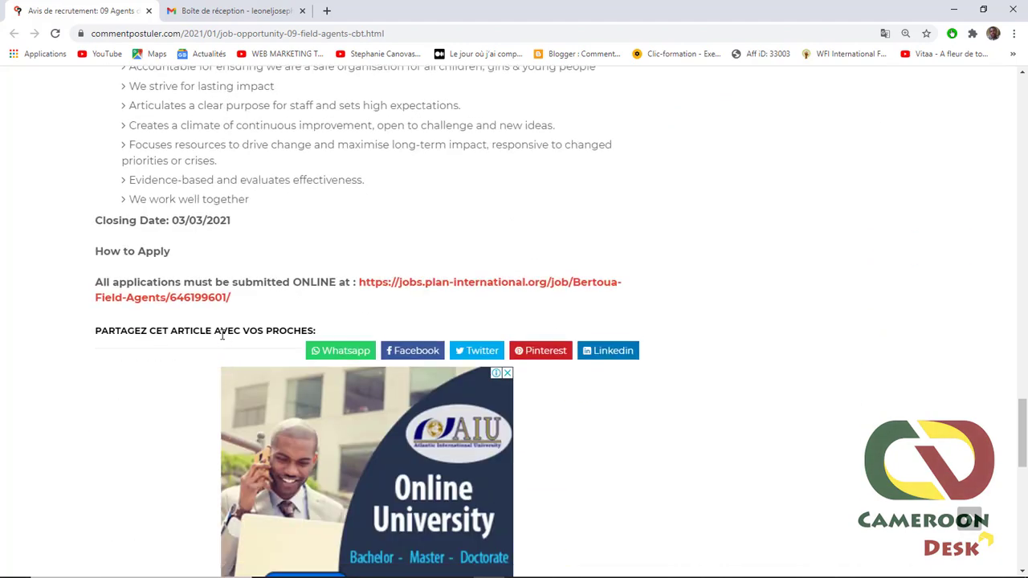
{"action": "scroll", "coordinate": [222, 335], "scroll_direction": "up", "scroll_amount": 4}
{"action": "scroll", "coordinate": [235, 446], "scroll_direction": "down", "scroll_amount": 2}
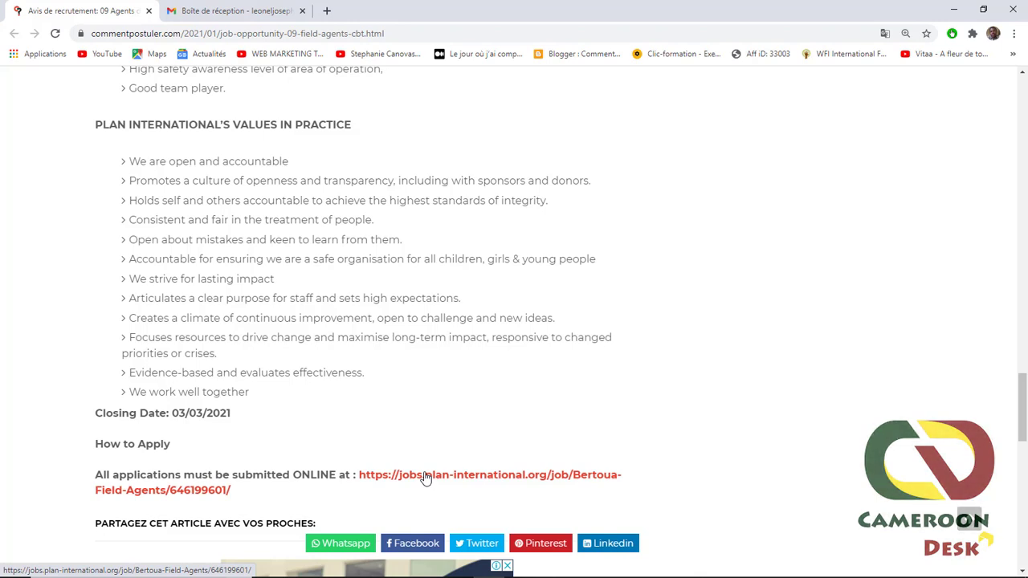
- Open the Field Agents posting for Bertoua, Cameroon (27-Jan-2021) and scroll through its role profile
{"action": "left_click", "coordinate": [425, 477]}
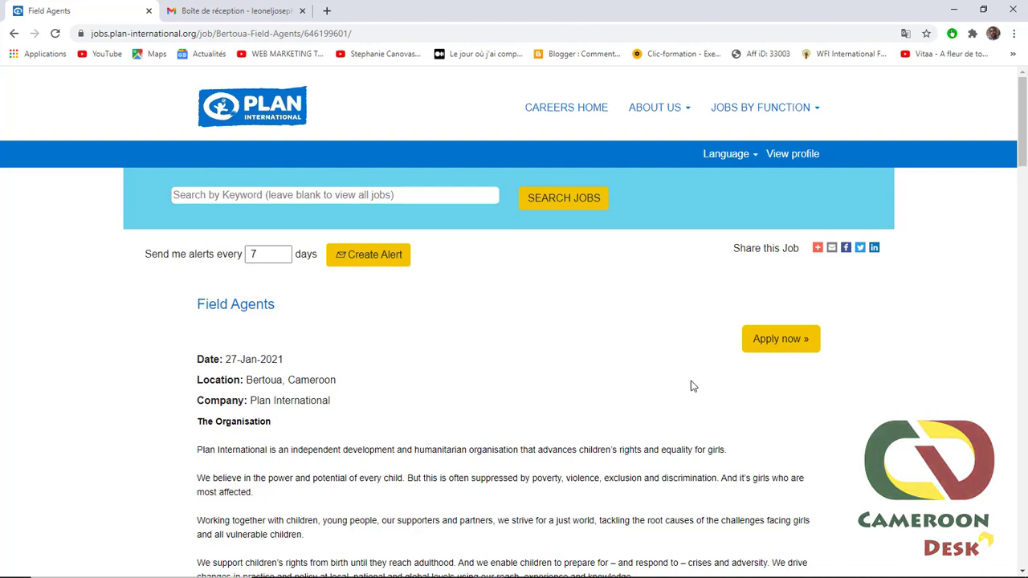
{"action": "scroll", "coordinate": [486, 156], "scroll_direction": "down", "scroll_amount": 12}
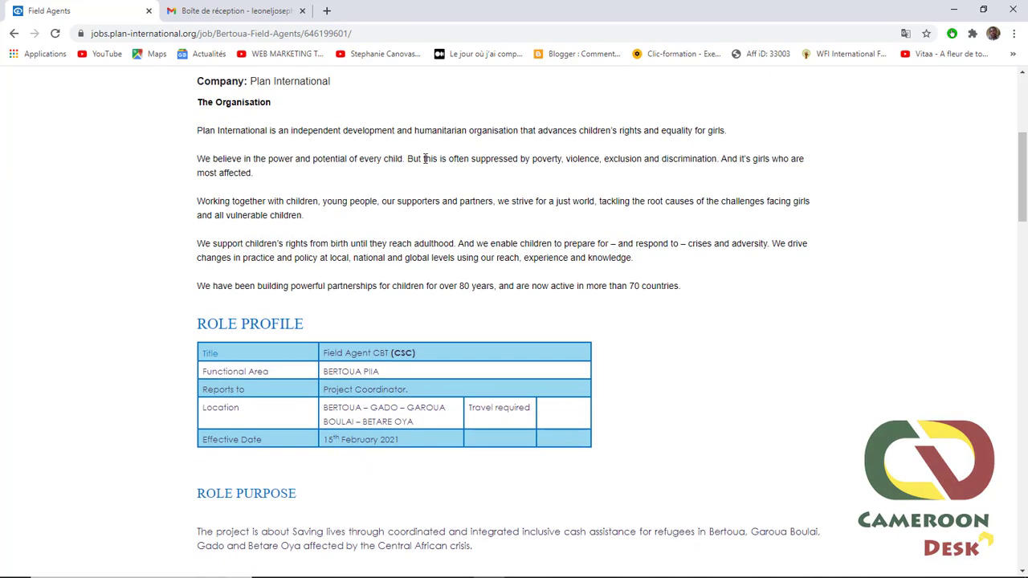
{"action": "scroll", "coordinate": [402, 256], "scroll_direction": "down", "scroll_amount": 2}
{"action": "scroll", "coordinate": [450, 249], "scroll_direction": "up", "scroll_amount": 7}
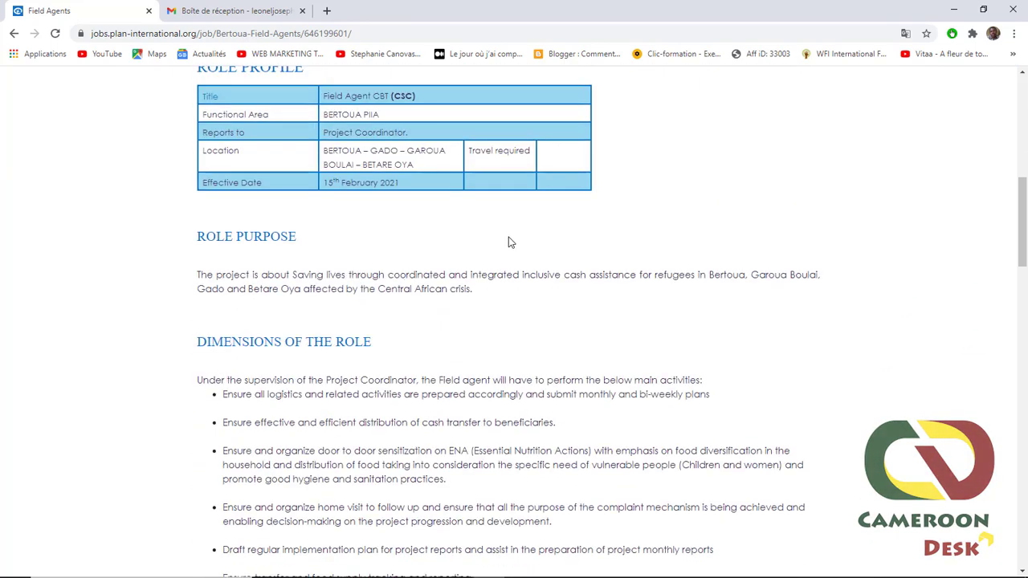
{"action": "scroll", "coordinate": [195, 266], "scroll_direction": "up", "scroll_amount": 2}
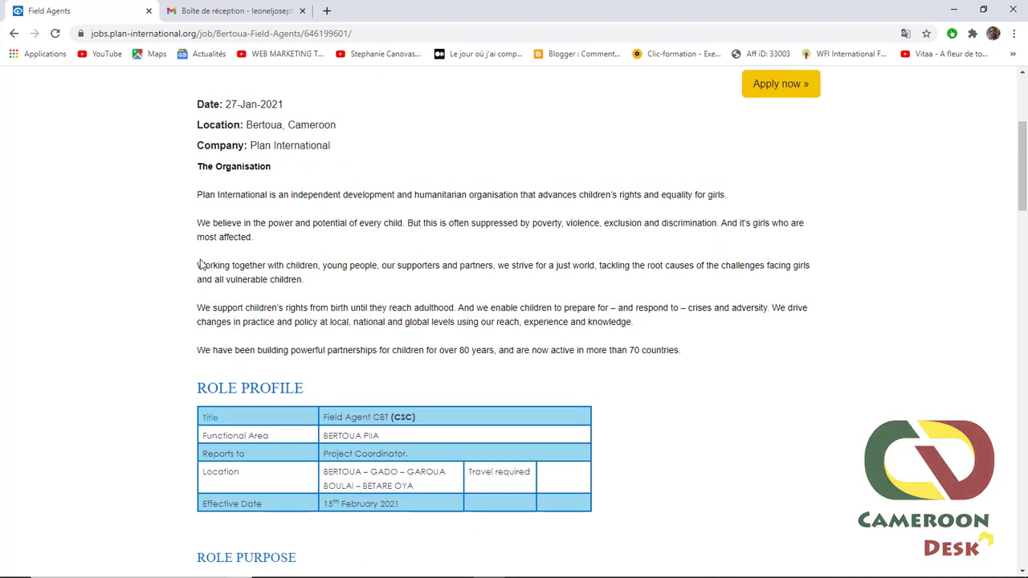
{"action": "scroll", "coordinate": [466, 213], "scroll_direction": "up", "scroll_amount": 2}
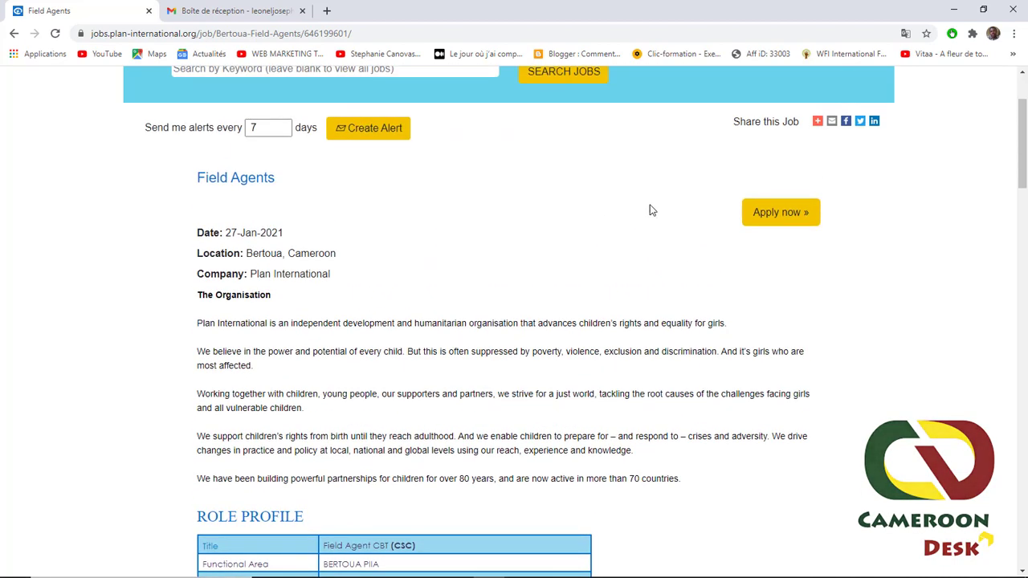
- Begin the Field Agents application with 'Apply now »' to load the SuccessFactors sign-in page
{"action": "left_click", "coordinate": [776, 218]}
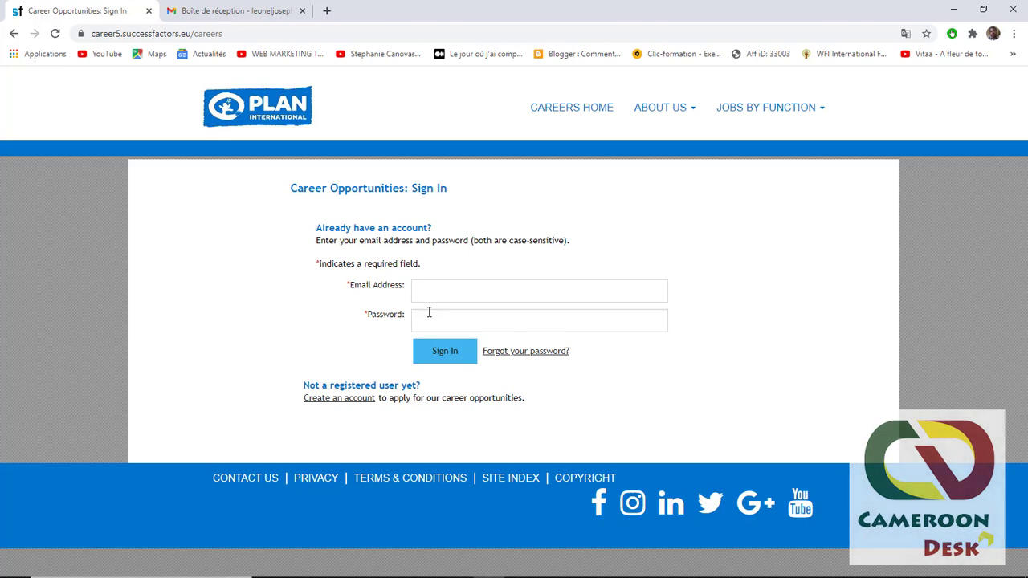
- Open the Create an Account form and highlight its password requirement rules
{"action": "left_click", "coordinate": [338, 404]}
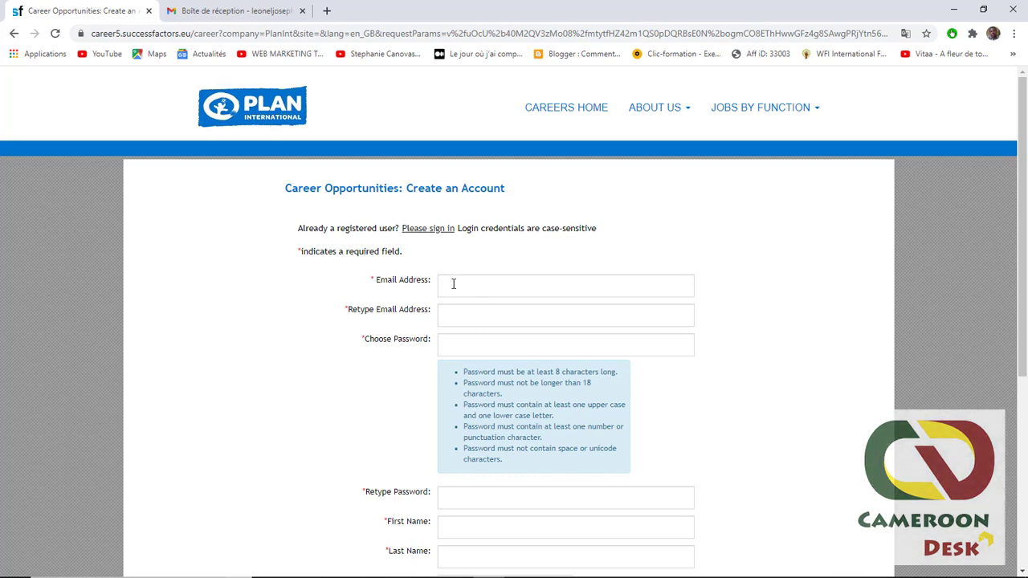
{"action": "scroll", "coordinate": [452, 283], "scroll_direction": "down", "scroll_amount": 1}
{"action": "scroll", "coordinate": [451, 288], "scroll_direction": "down", "scroll_amount": 3}
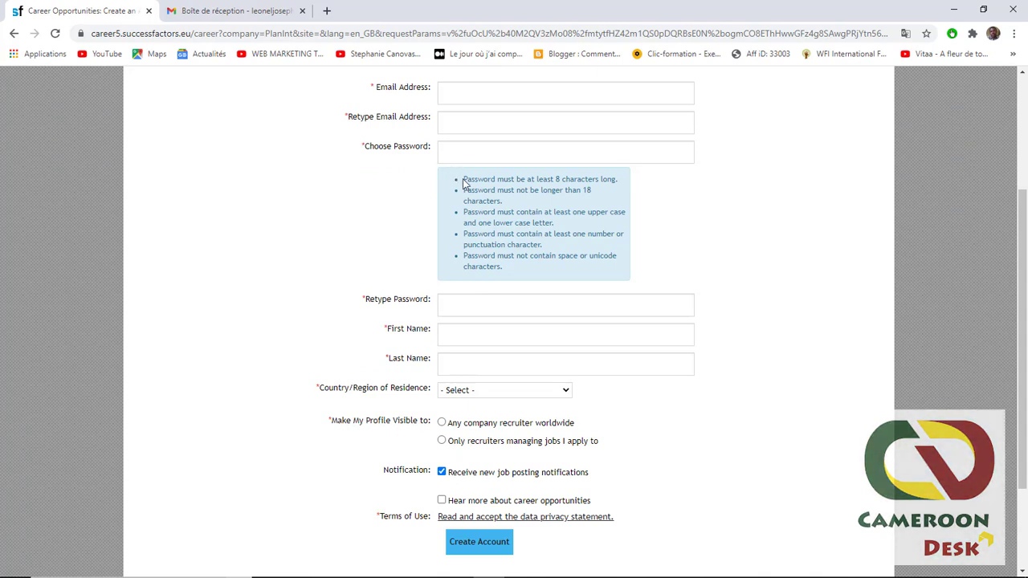
{"action": "left_click_drag", "start_coordinate": [463, 178], "coordinate": [546, 255]}
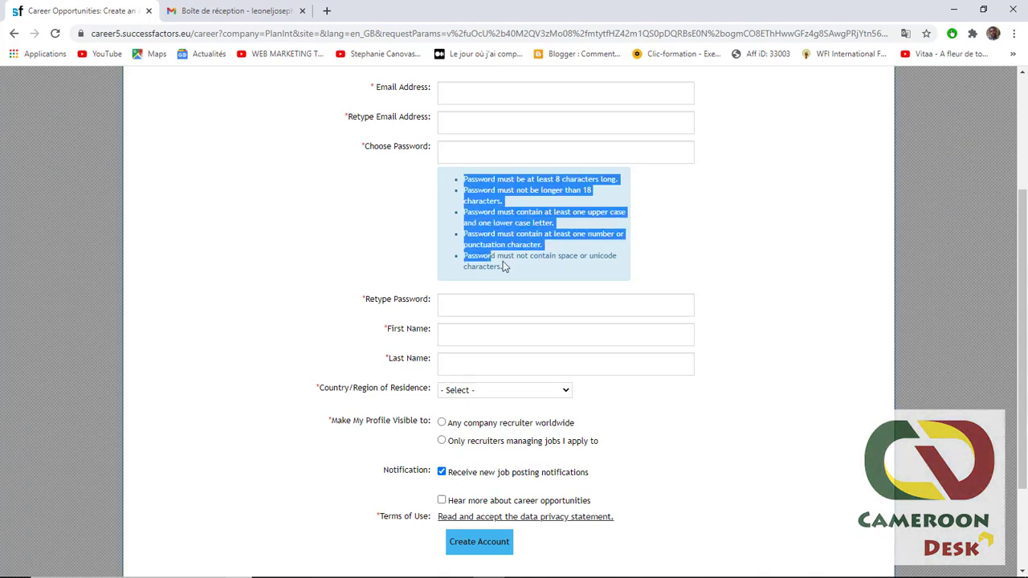
{"action": "left_click", "coordinate": [502, 261]}
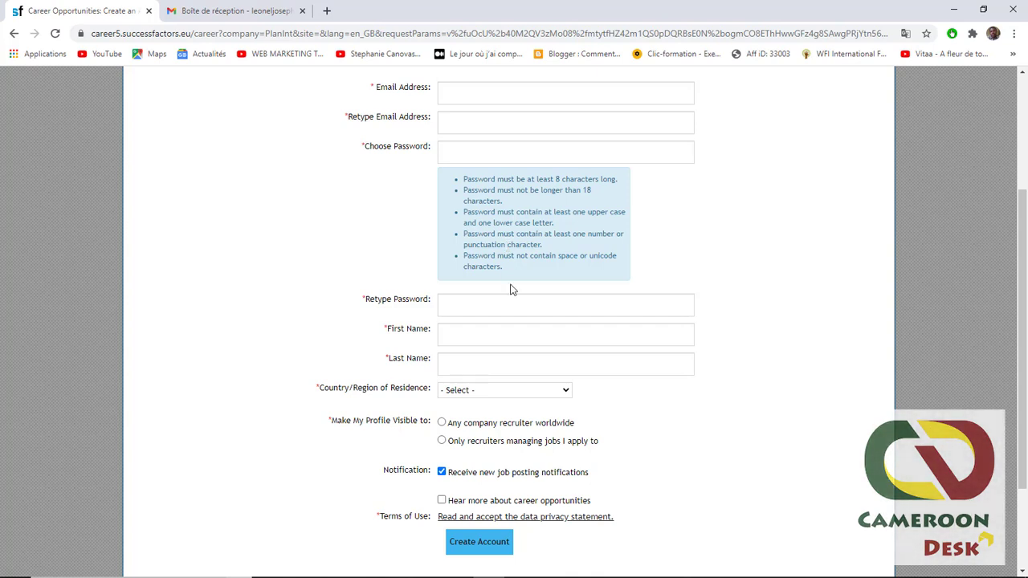
- Go to the First Name and Last Name fields of the registration form
{"action": "left_click", "coordinate": [449, 331]}
{"action": "left_click", "coordinate": [405, 341]}
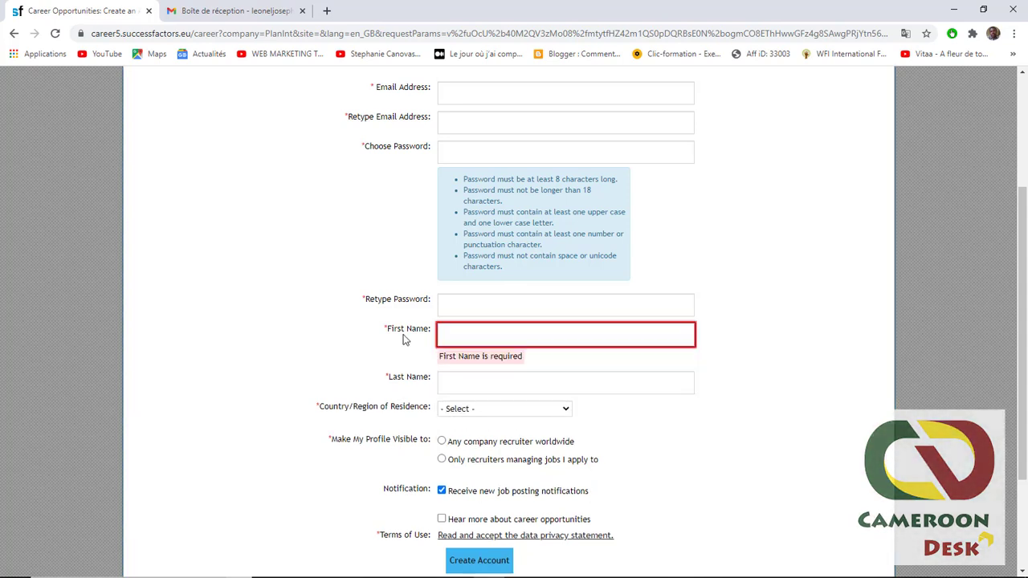
{"action": "left_click", "coordinate": [455, 381]}
{"action": "left_click", "coordinate": [382, 379]}
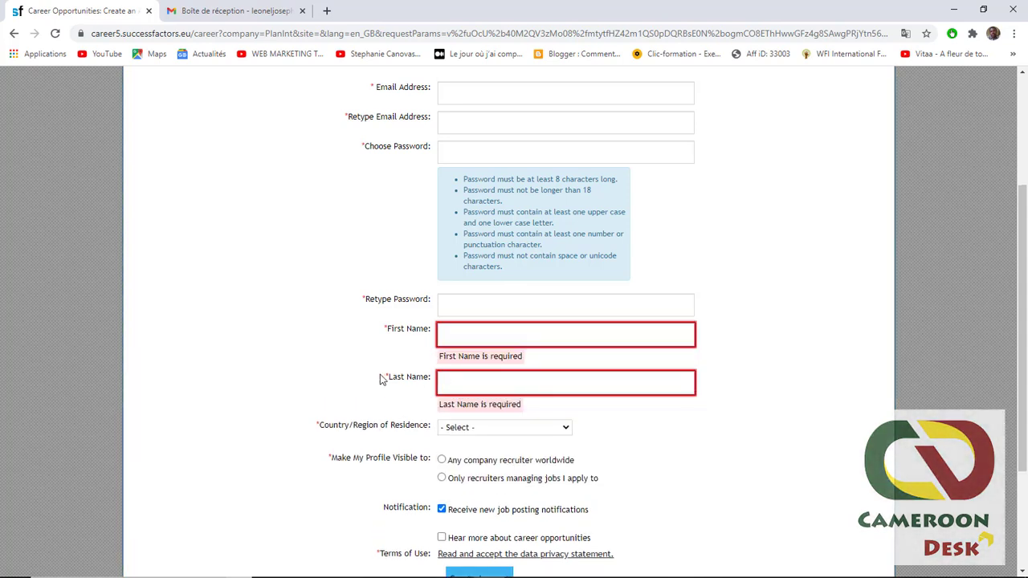
{"action": "scroll", "coordinate": [425, 394], "scroll_direction": "down", "scroll_amount": 3}
- Set Country/Region to Cameroon and show the profile only to recruiters of applied jobs
{"action": "left_click", "coordinate": [531, 302]}
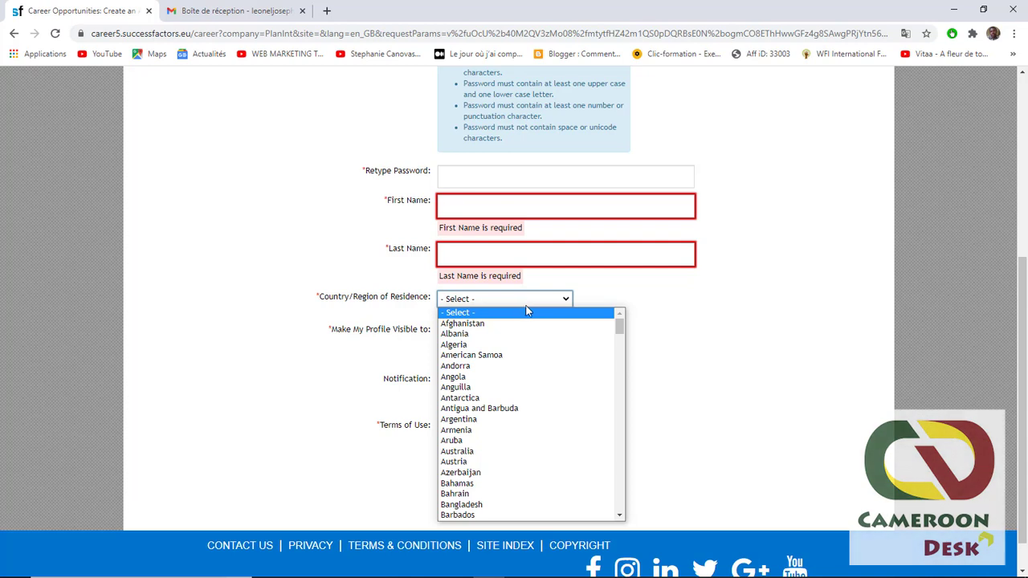
{"action": "scroll", "coordinate": [491, 405], "scroll_direction": "down", "scroll_amount": 5}
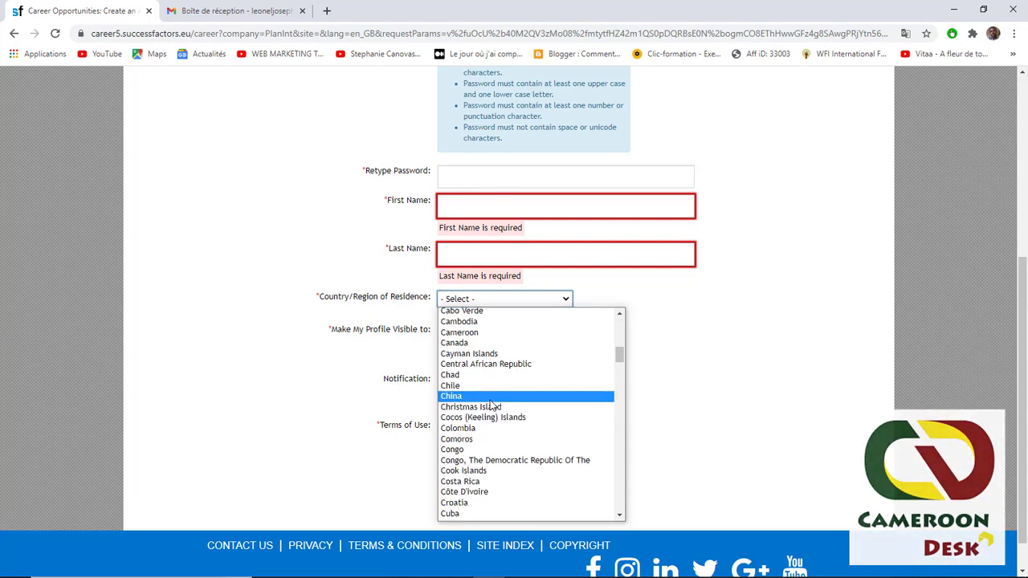
{"action": "left_click", "coordinate": [486, 332]}
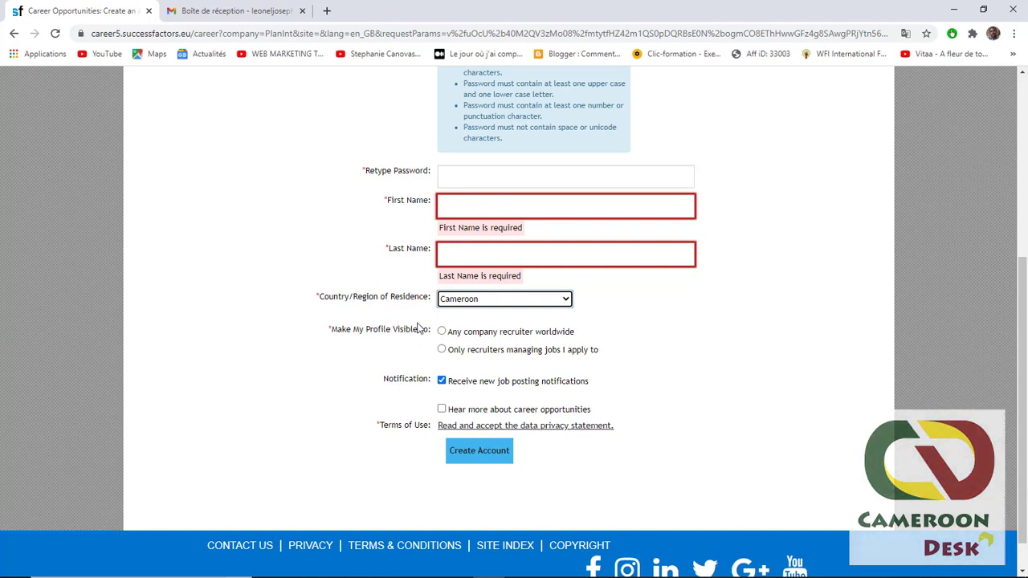
{"action": "left_click", "coordinate": [417, 327]}
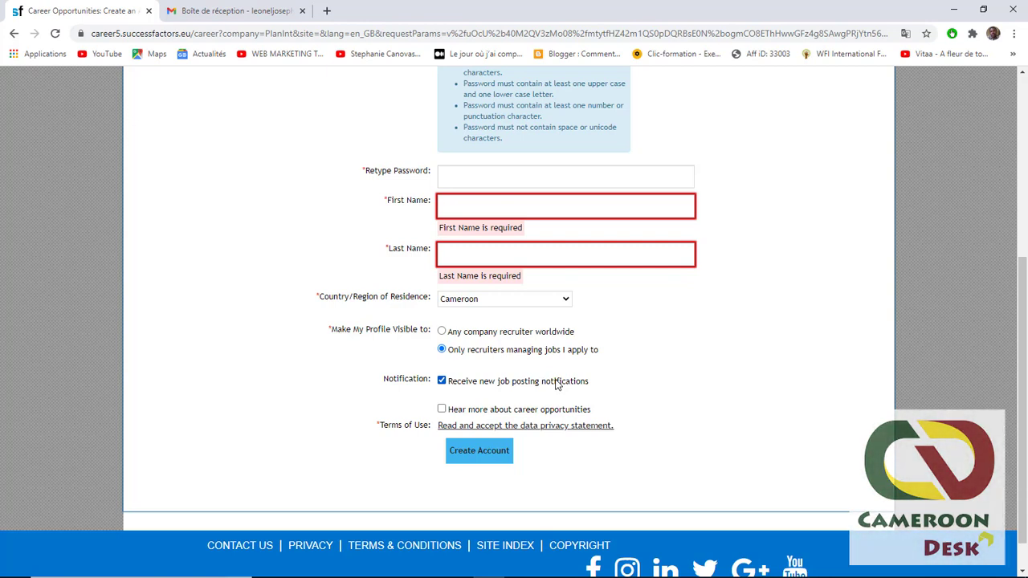
- Submit the account form, get the 'Terms of Use is required' error, and open the privacy statement
{"action": "scroll", "coordinate": [448, 432], "scroll_direction": "up", "scroll_amount": 1}
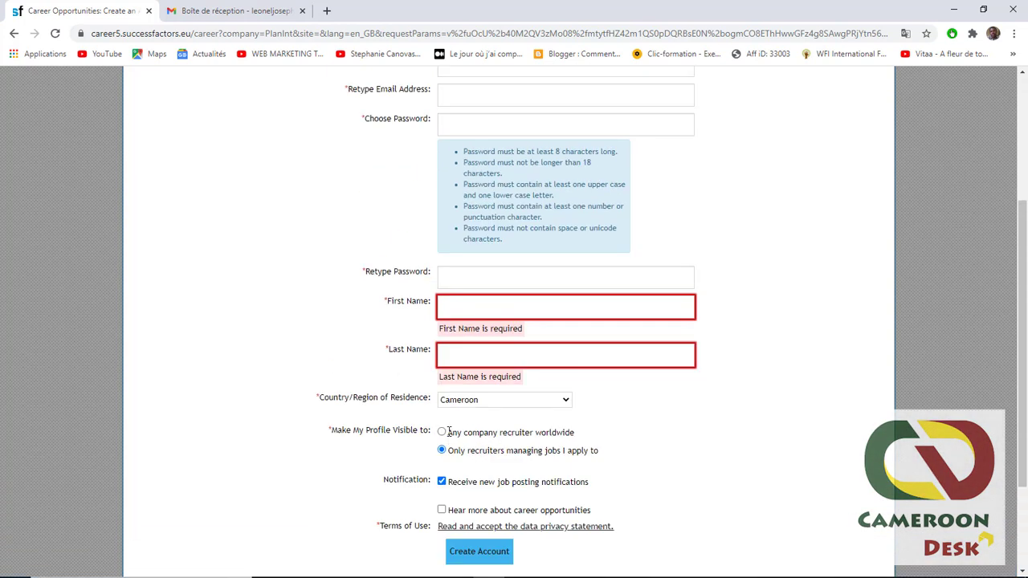
{"action": "scroll", "coordinate": [448, 432], "scroll_direction": "up", "scroll_amount": 2}
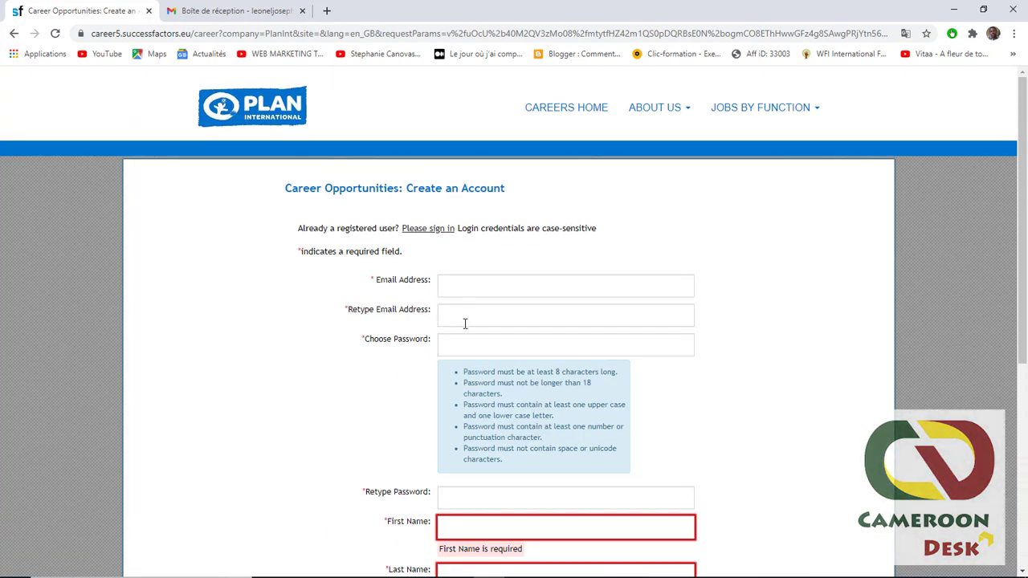
{"action": "scroll", "coordinate": [462, 337], "scroll_direction": "down", "scroll_amount": 1}
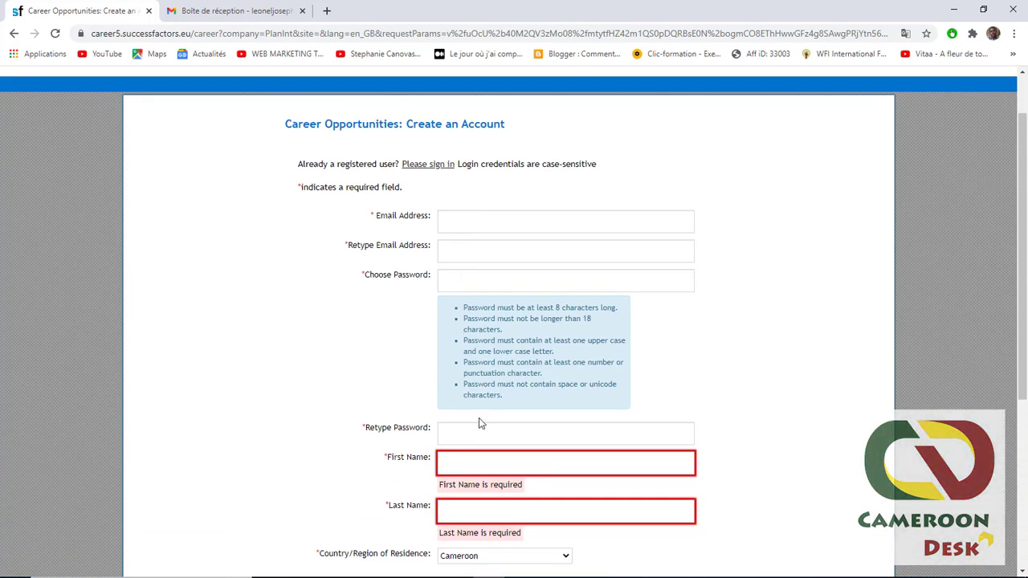
{"action": "scroll", "coordinate": [465, 326], "scroll_direction": "down", "scroll_amount": 2}
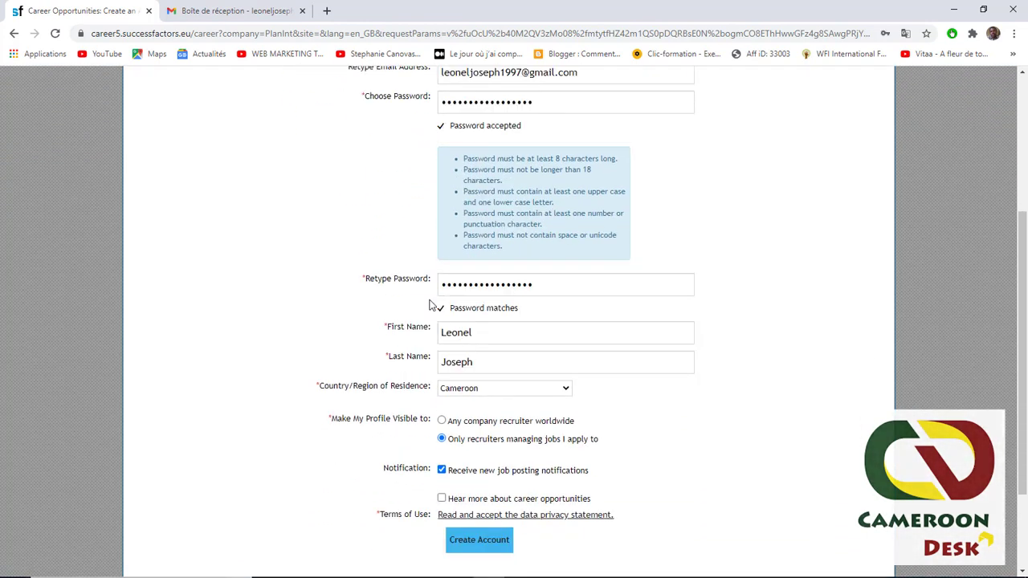
{"action": "scroll", "coordinate": [429, 298], "scroll_direction": "up", "scroll_amount": 4}
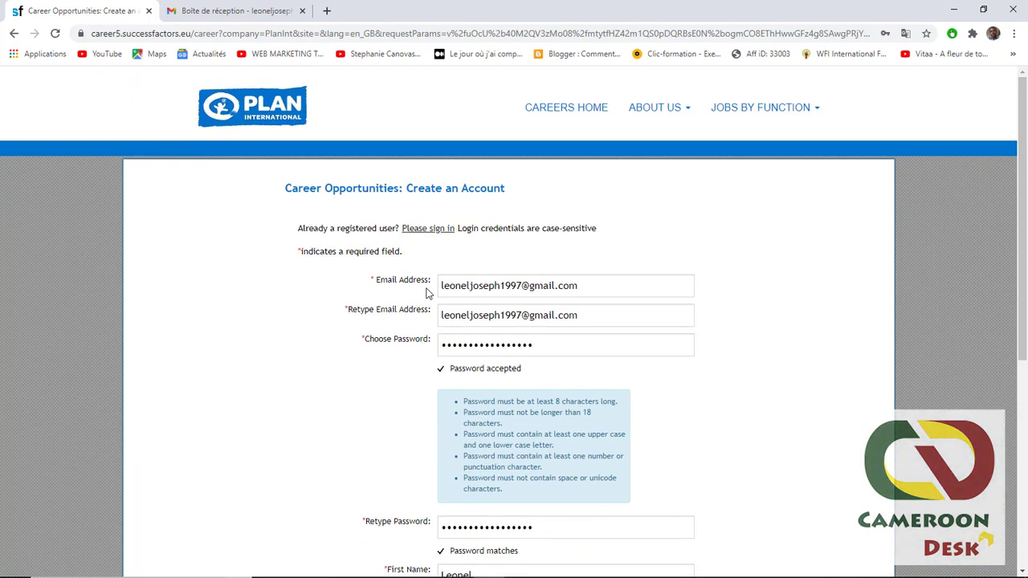
{"action": "scroll", "coordinate": [428, 293], "scroll_direction": "down", "scroll_amount": 1}
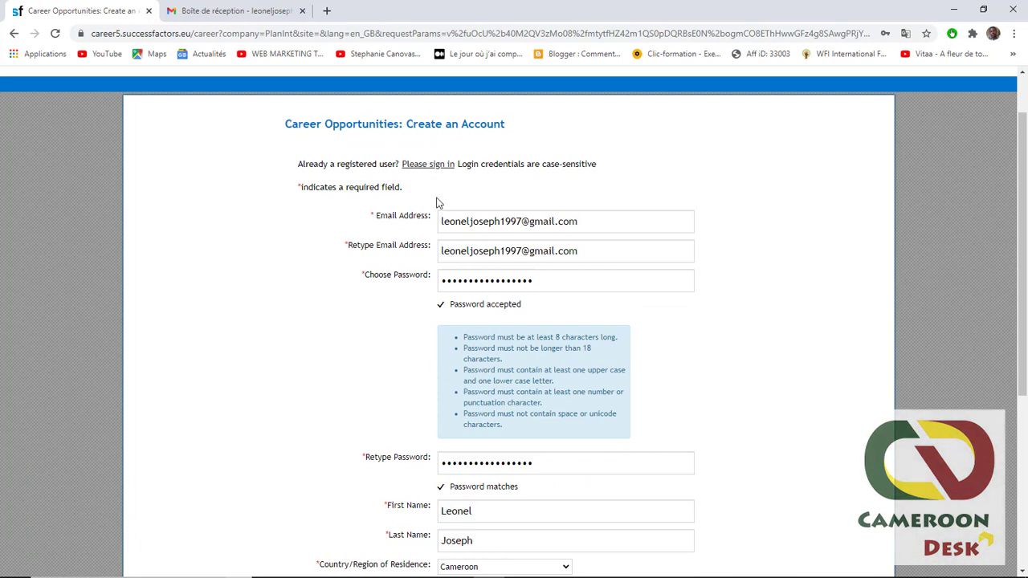
{"action": "scroll", "coordinate": [454, 256], "scroll_direction": "down", "scroll_amount": 5}
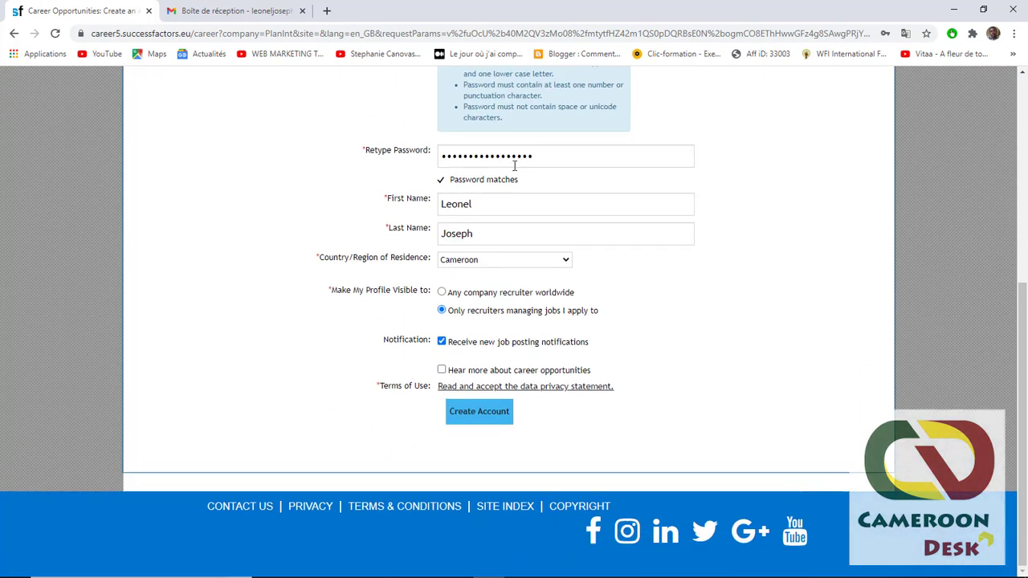
{"action": "left_click", "coordinate": [470, 413]}
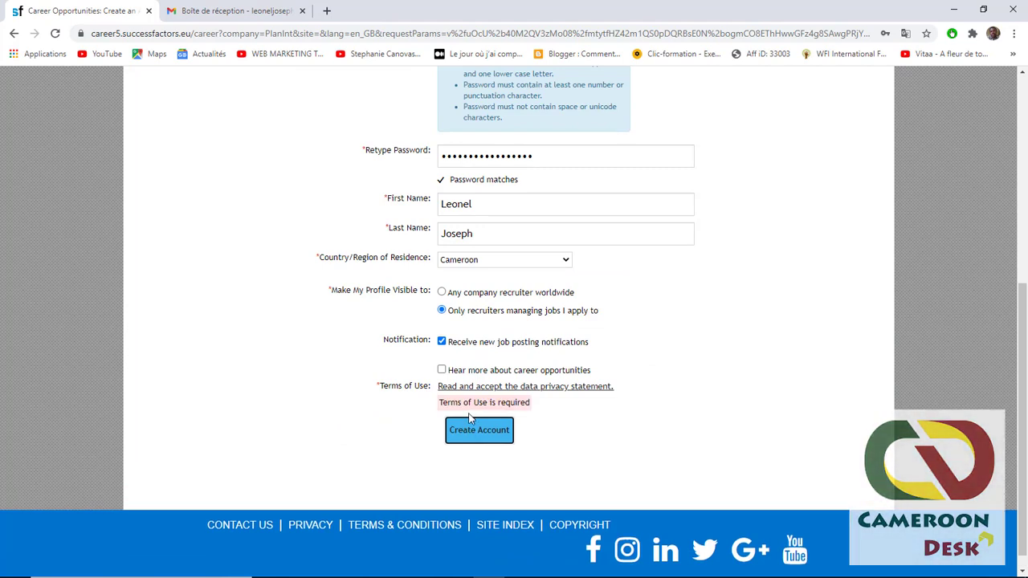
{"action": "left_click", "coordinate": [534, 388]}
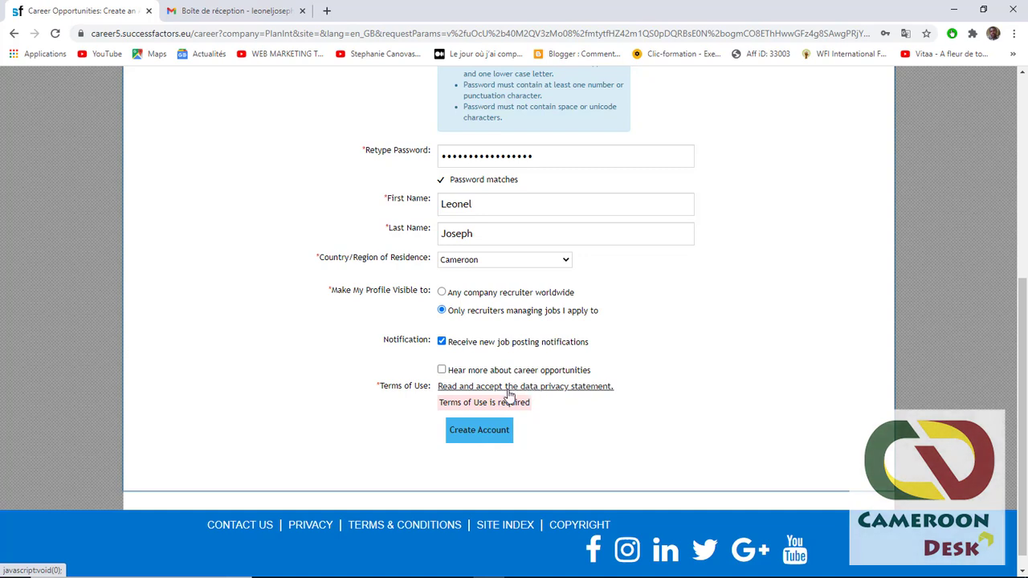
- Accept the data privacy statement and submit the Create Account form
{"action": "left_click", "coordinate": [508, 389]}
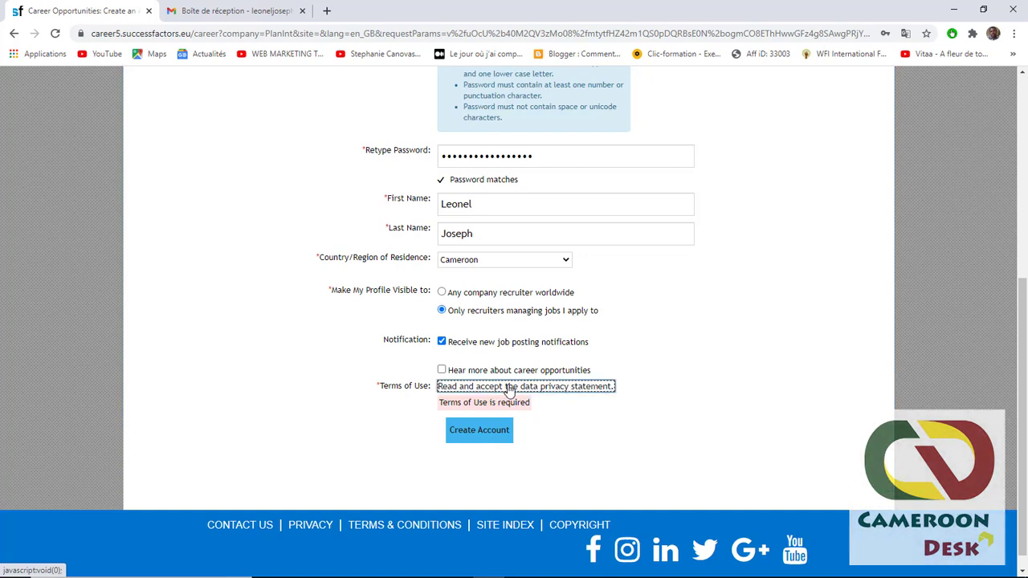
{"action": "left_click", "coordinate": [508, 389]}
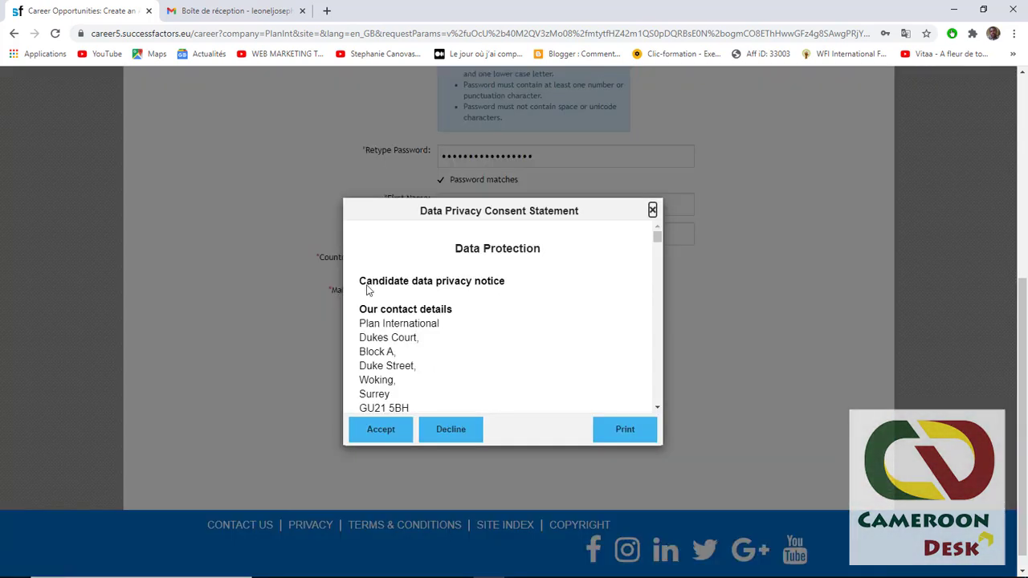
{"action": "scroll", "coordinate": [465, 279], "scroll_direction": "down", "scroll_amount": 1}
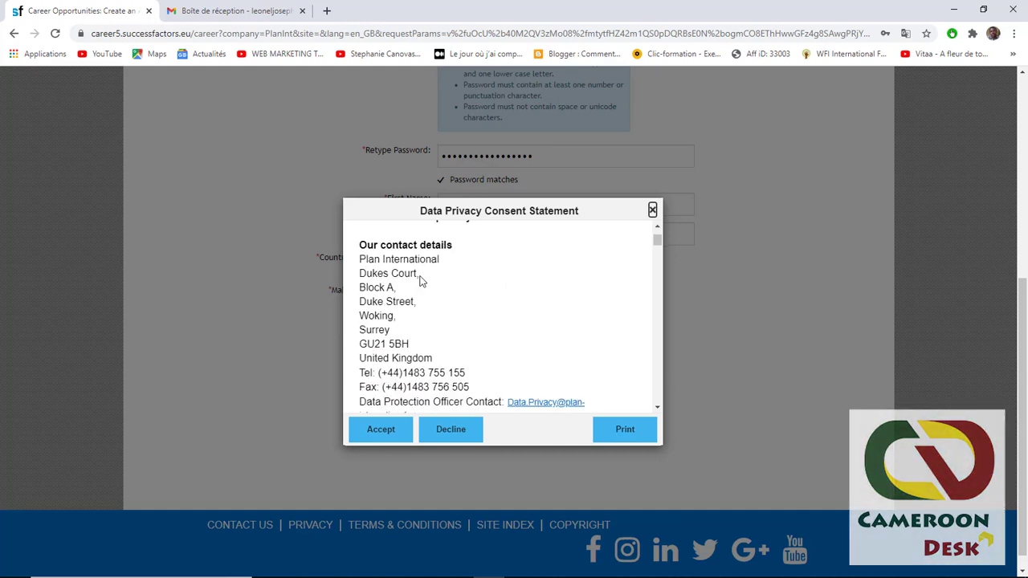
{"action": "left_click", "coordinate": [384, 432]}
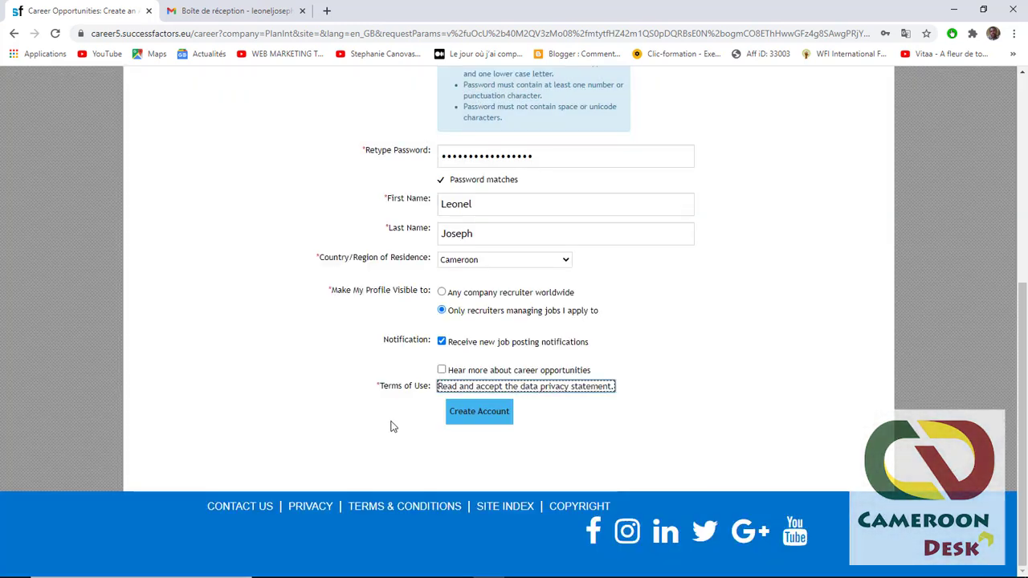
{"action": "left_click", "coordinate": [482, 415]}
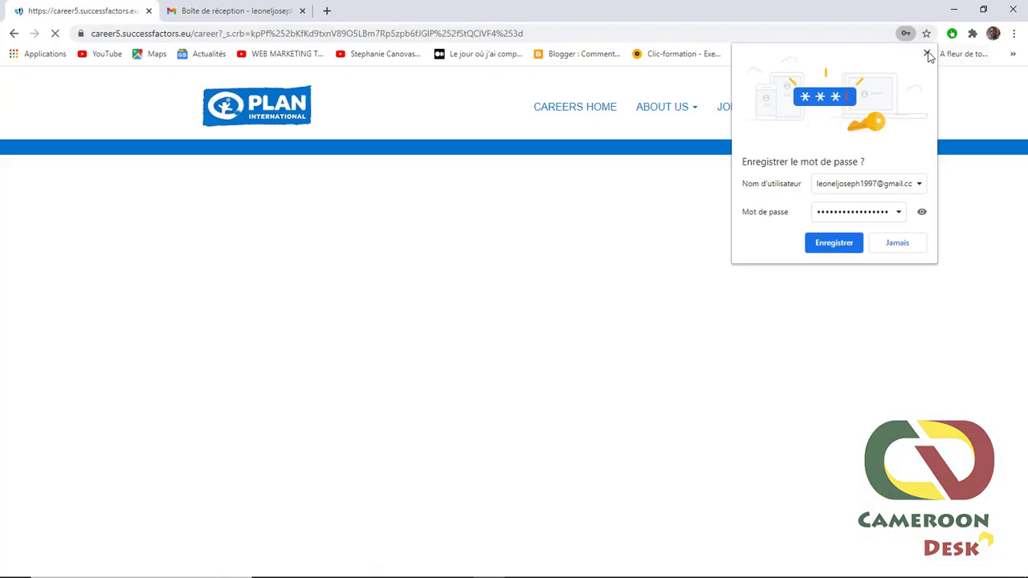
- Dismiss Chrome's save-password offer and switch to the Gmail tab to find the activation email
{"action": "left_click", "coordinate": [927, 54]}
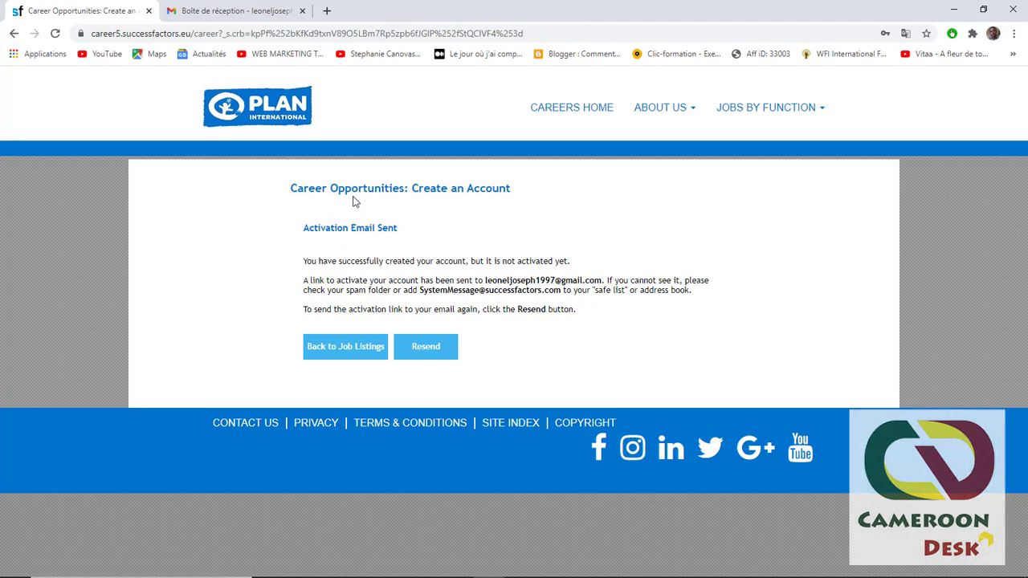
{"action": "left_click", "coordinate": [271, 16]}
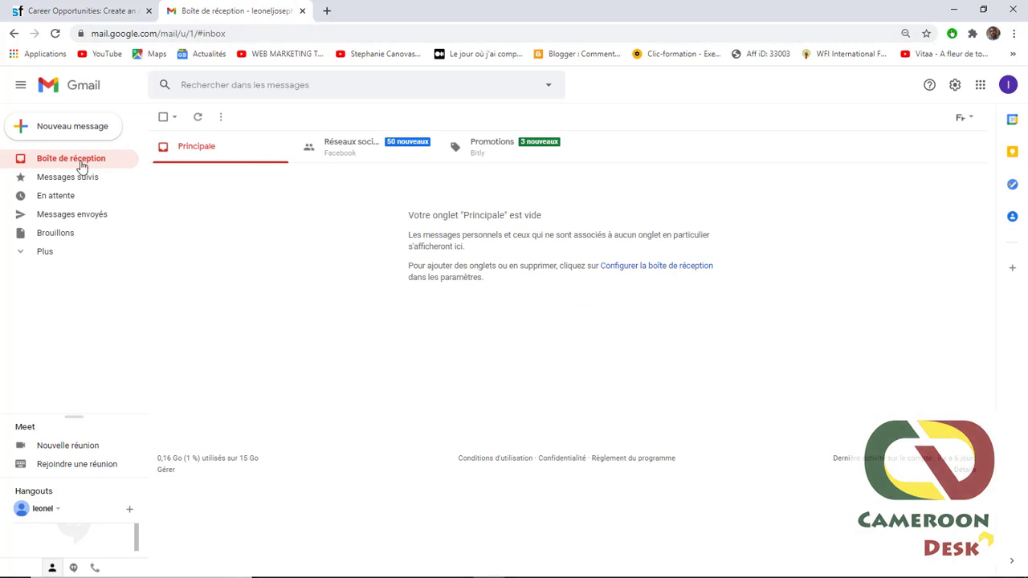
- Open the SuccessFactors 'Account created' email and follow its 'Click Here' activation link in a new tab
{"action": "left_click", "coordinate": [82, 167]}
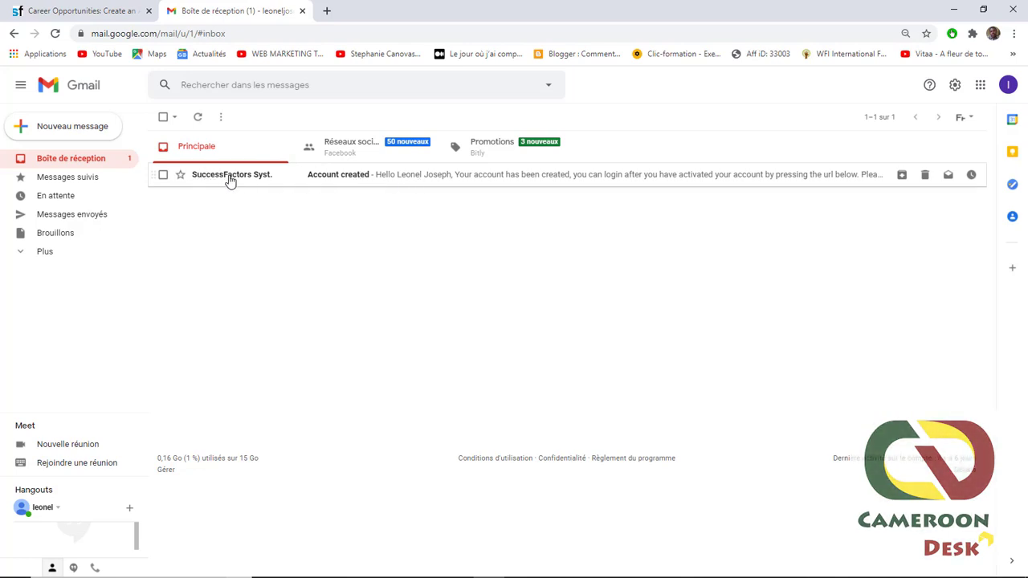
{"action": "mouse_move", "coordinate": [230, 180]}
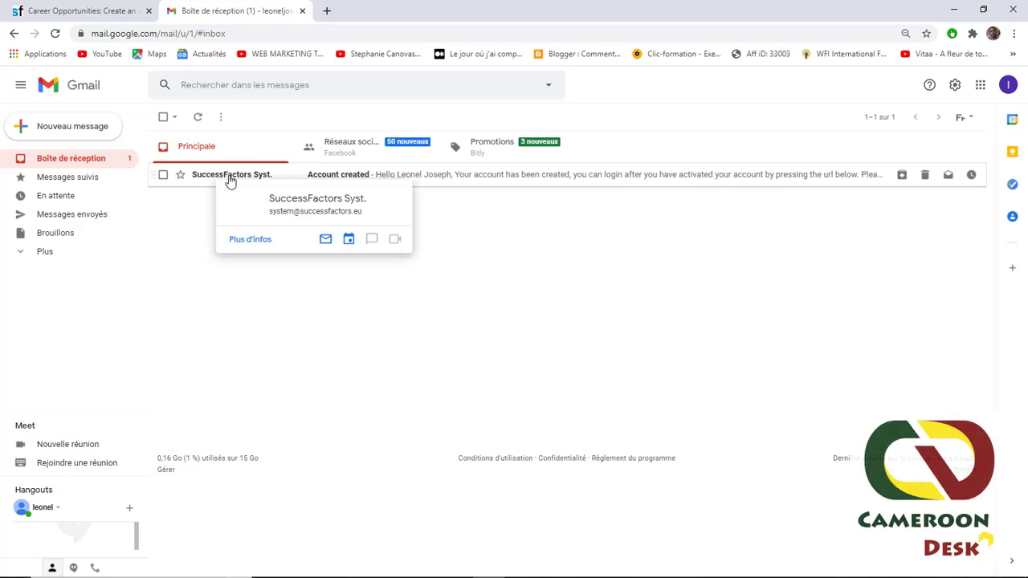
{"action": "left_click", "coordinate": [344, 176]}
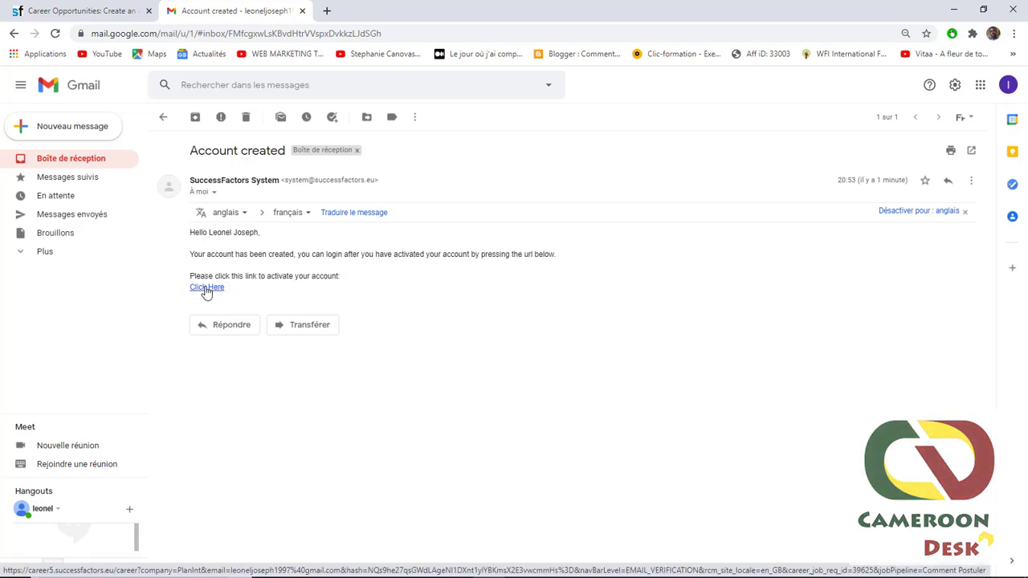
{"action": "left_click", "coordinate": [206, 287]}
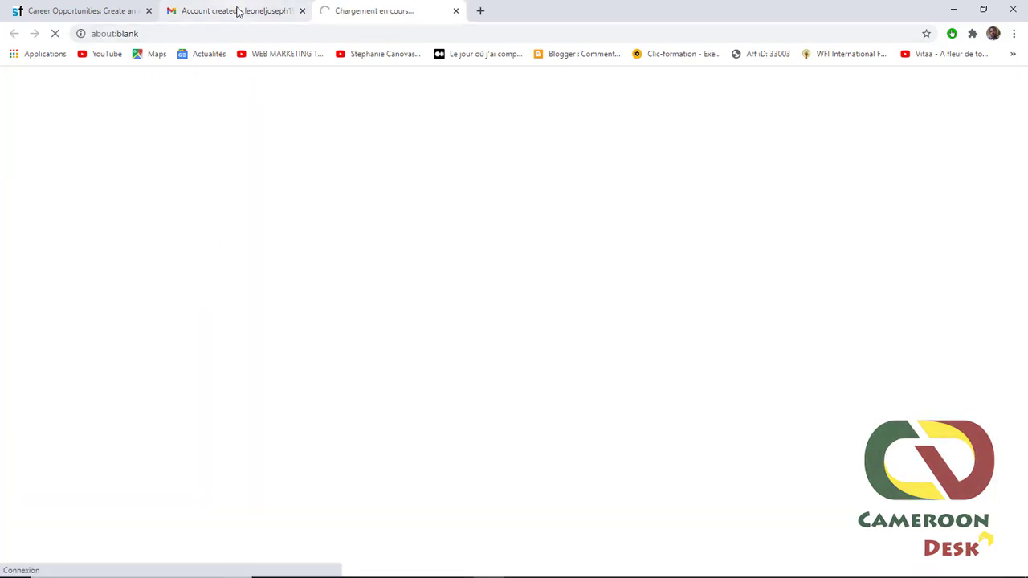
{"action": "left_click", "coordinate": [238, 11]}
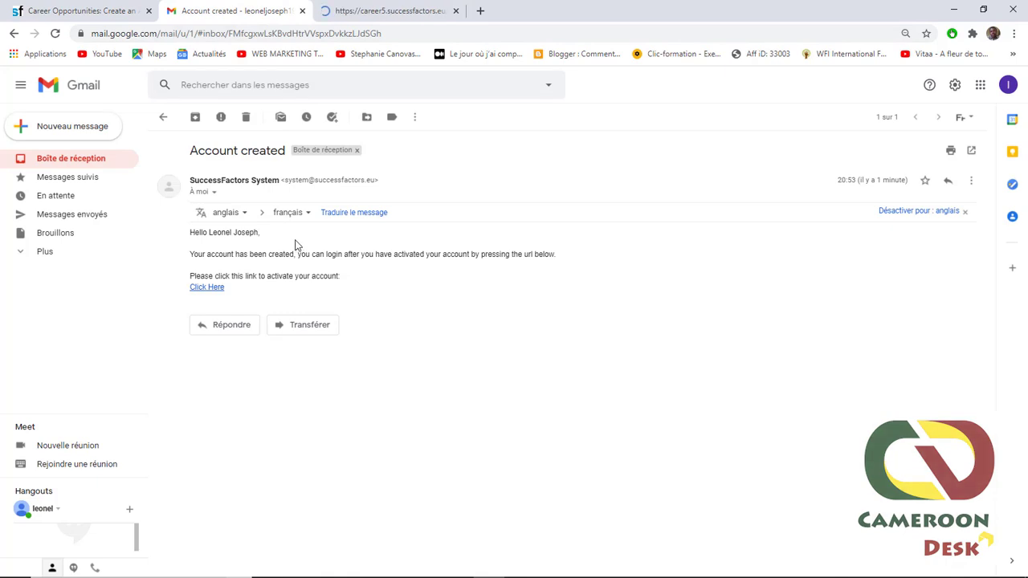
{"action": "key", "text": "ctrl+Tab"}
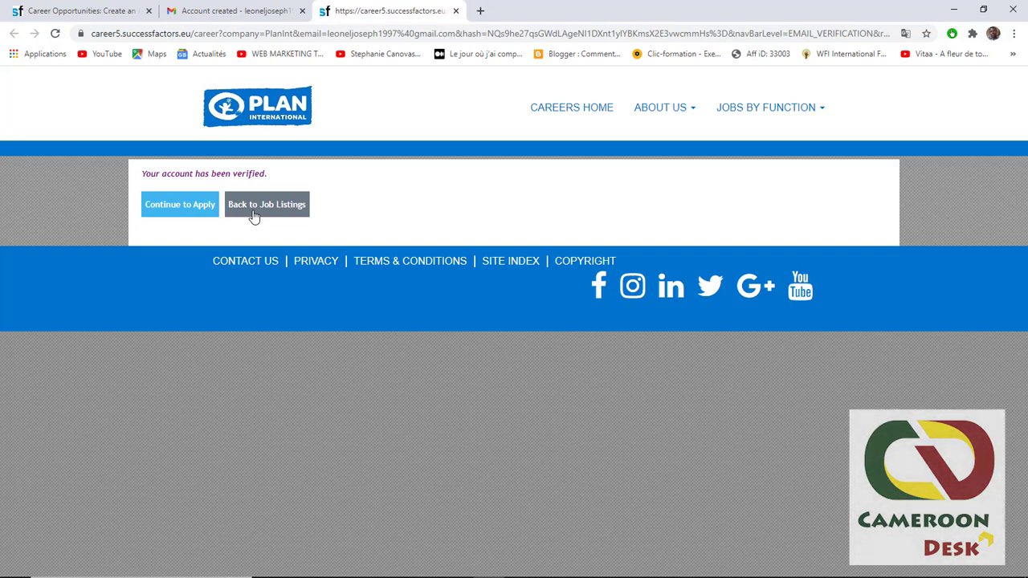
{"action": "left_click", "coordinate": [171, 211]}
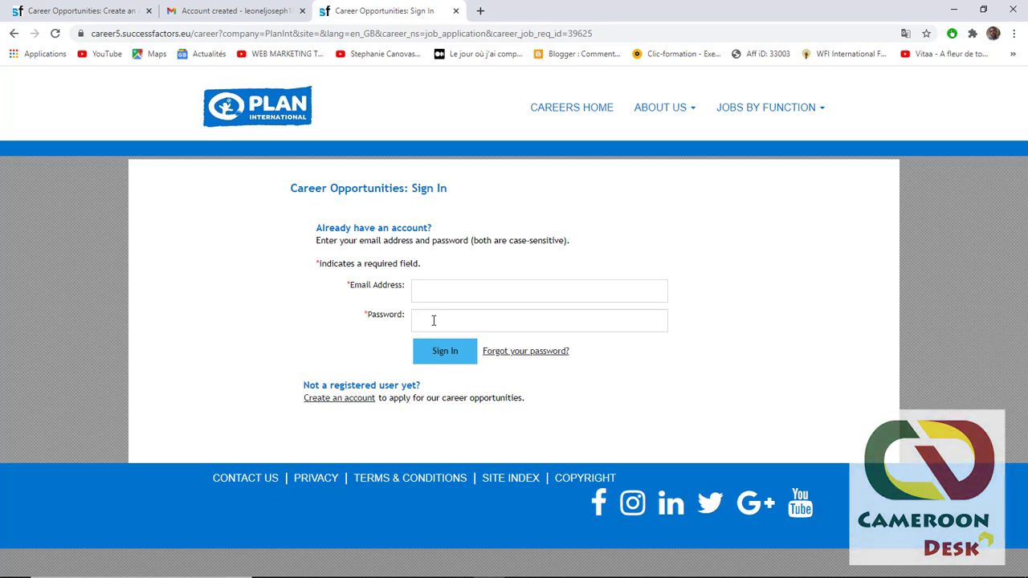
{"action": "left_click", "coordinate": [434, 320]}
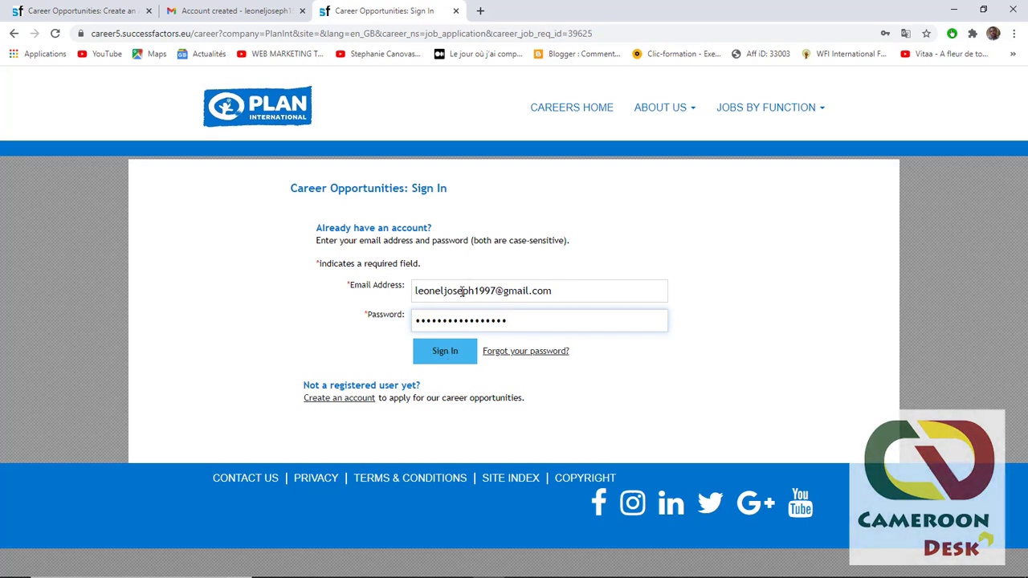
{"action": "left_click", "coordinate": [443, 355]}
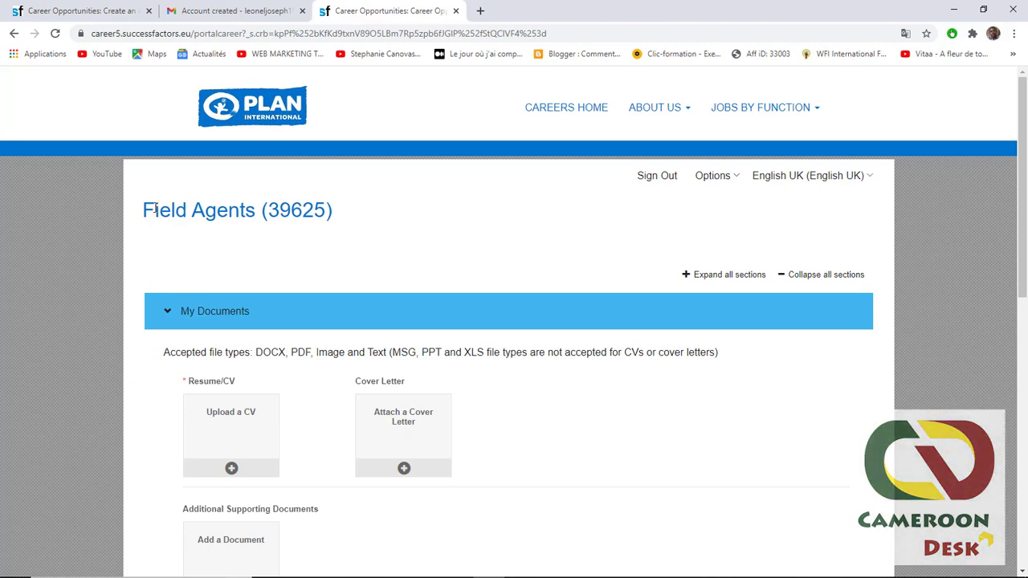
- Review the job title and My Documents upload section, collapsing and re-expanding it
{"action": "left_click_drag", "start_coordinate": [144, 210], "coordinate": [260, 220]}
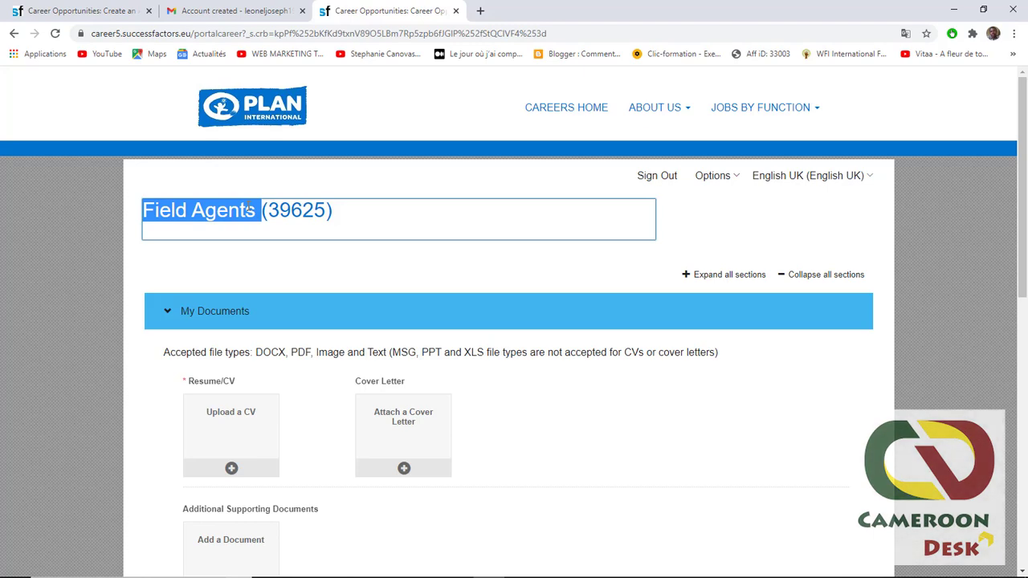
{"action": "left_click", "coordinate": [152, 236]}
{"action": "scroll", "coordinate": [152, 236], "scroll_direction": "down", "scroll_amount": 5}
{"action": "scroll", "coordinate": [152, 236], "scroll_direction": "up", "scroll_amount": 4}
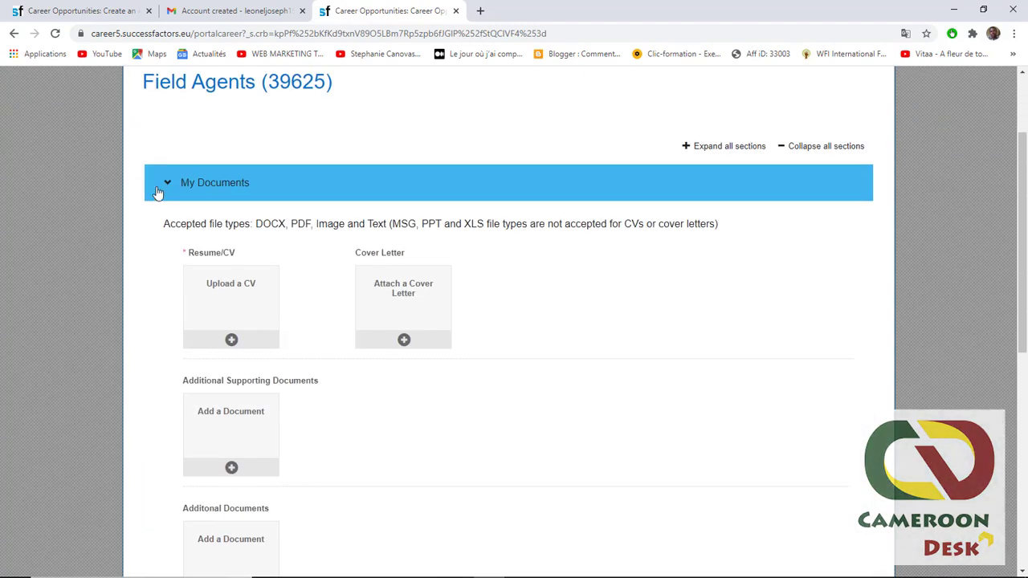
{"action": "scroll", "coordinate": [147, 213], "scroll_direction": "down", "scroll_amount": 4}
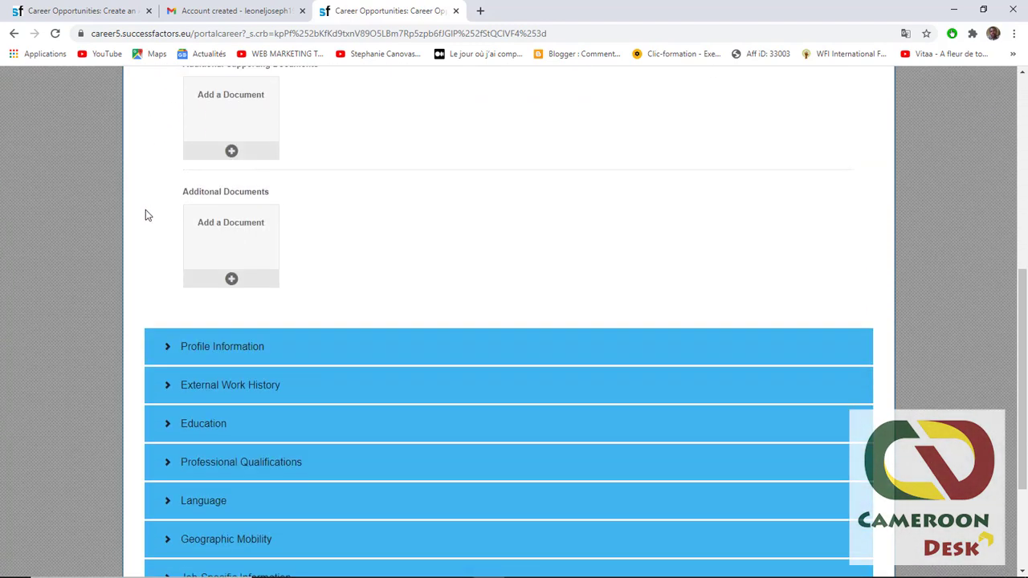
{"action": "scroll", "coordinate": [145, 214], "scroll_direction": "down", "scroll_amount": 1}
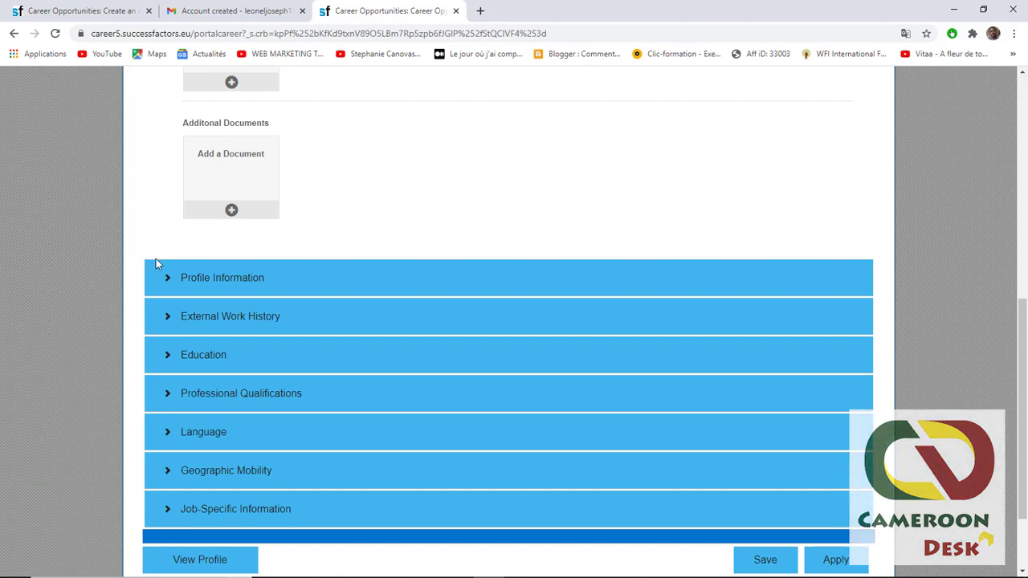
{"action": "scroll", "coordinate": [155, 259], "scroll_direction": "up", "scroll_amount": 6}
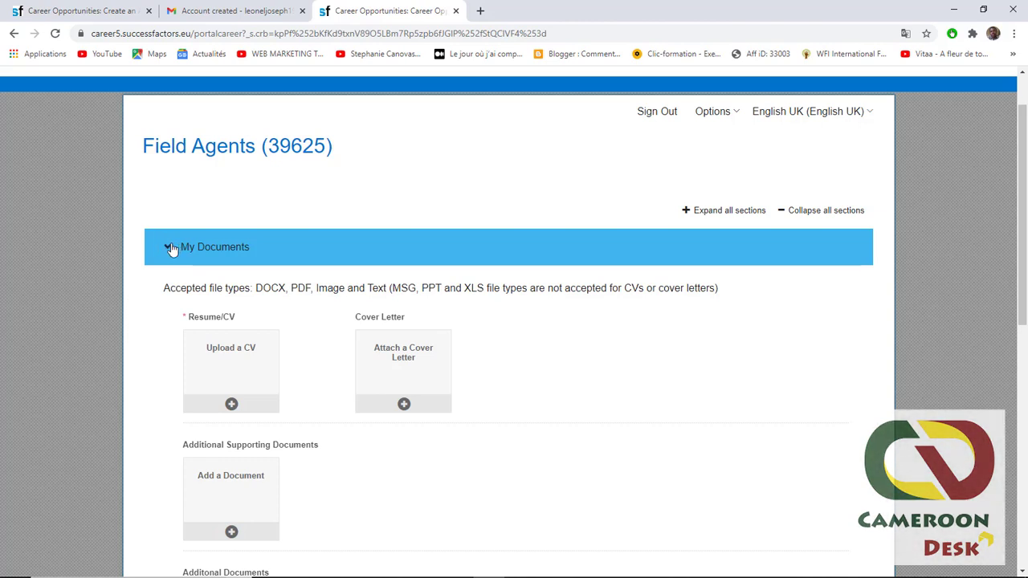
{"action": "left_click", "coordinate": [165, 248]}
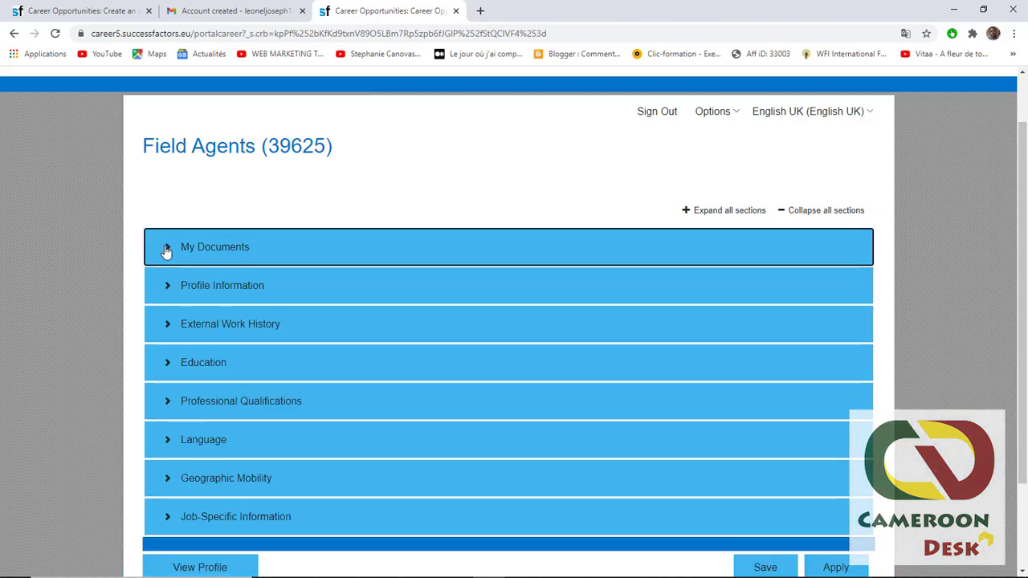
{"action": "left_click", "coordinate": [165, 248]}
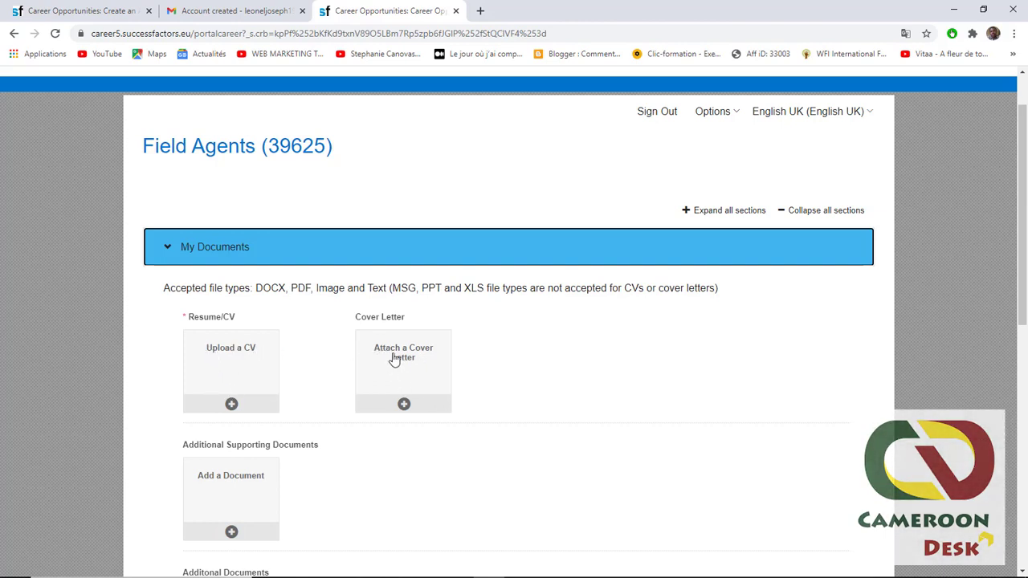
- Expand then collapse the Profile Information section and scroll back to the top
{"action": "scroll", "coordinate": [310, 361], "scroll_direction": "down", "scroll_amount": 1}
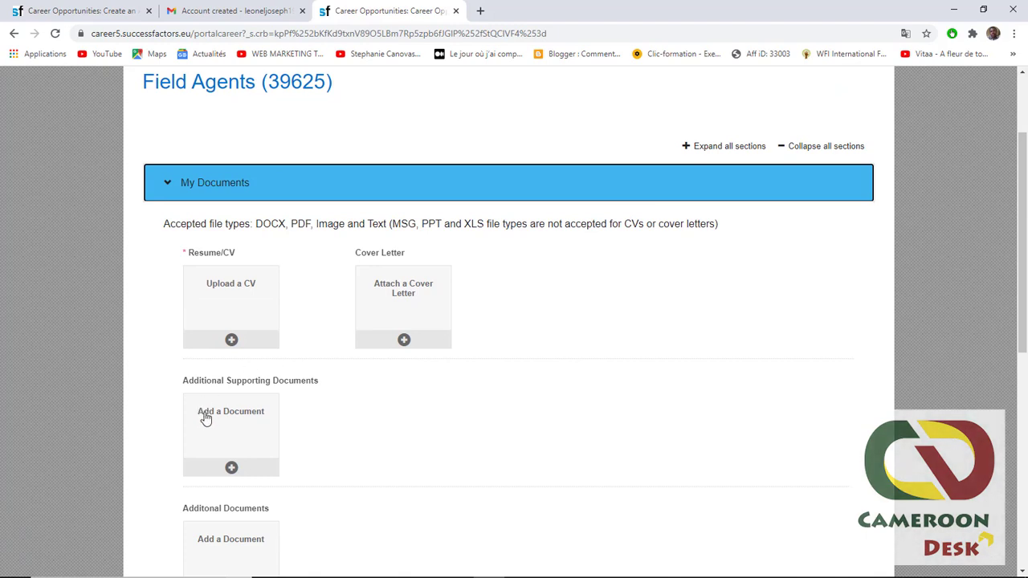
{"action": "scroll", "coordinate": [204, 411], "scroll_direction": "down", "scroll_amount": 1}
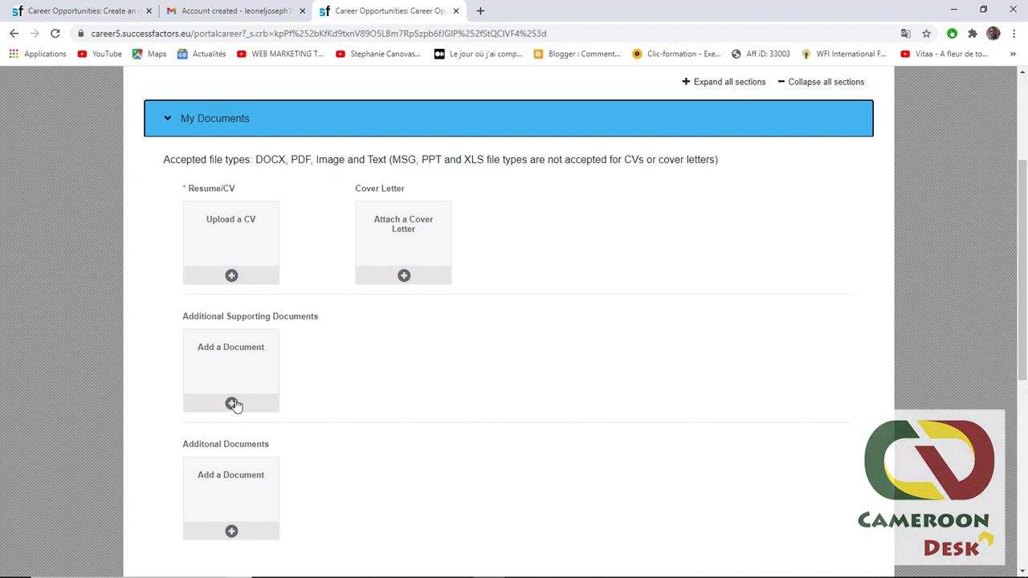
{"action": "scroll", "coordinate": [233, 397], "scroll_direction": "down", "scroll_amount": 2}
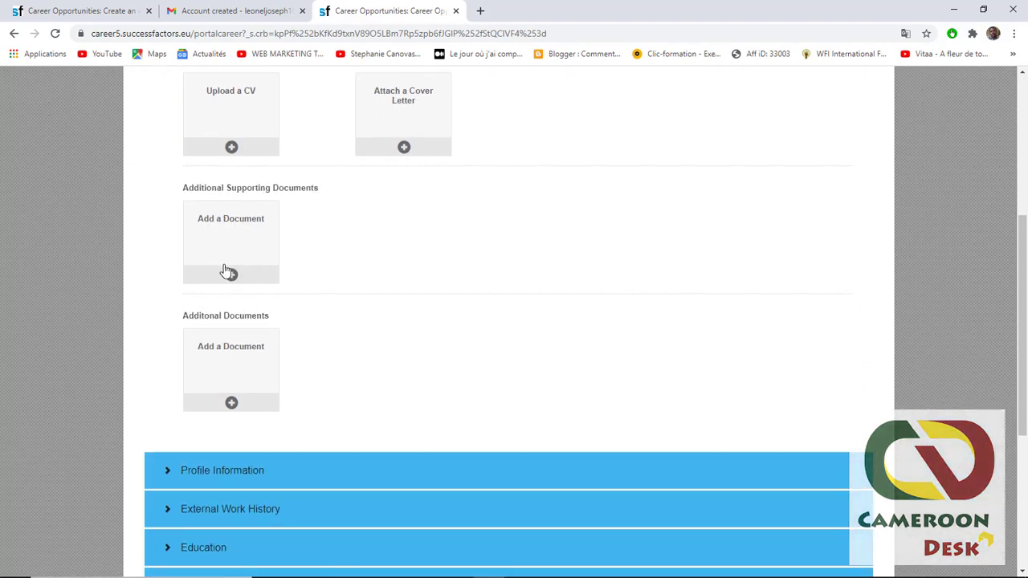
{"action": "scroll", "coordinate": [180, 409], "scroll_direction": "down", "scroll_amount": 2}
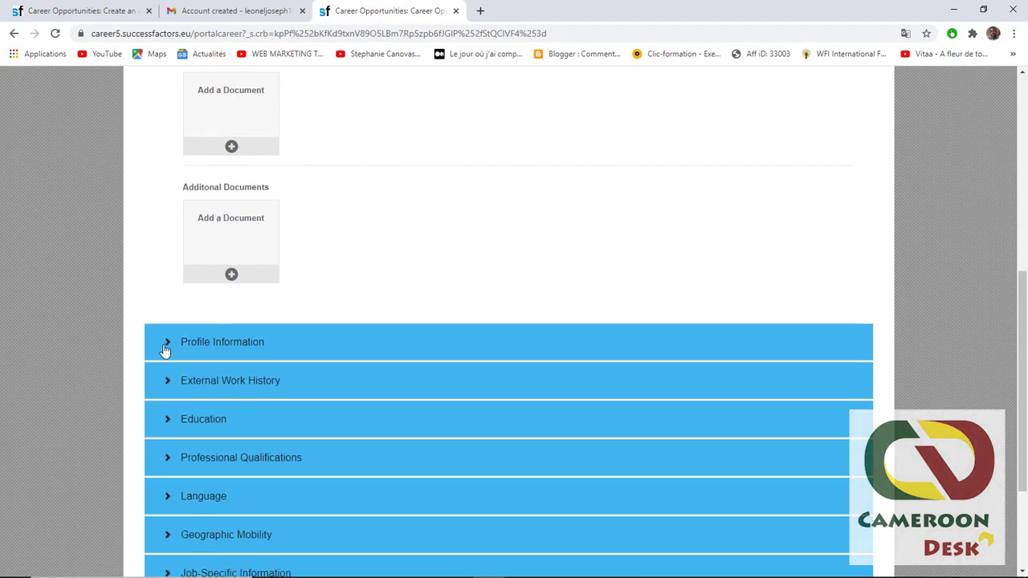
{"action": "left_click", "coordinate": [165, 345]}
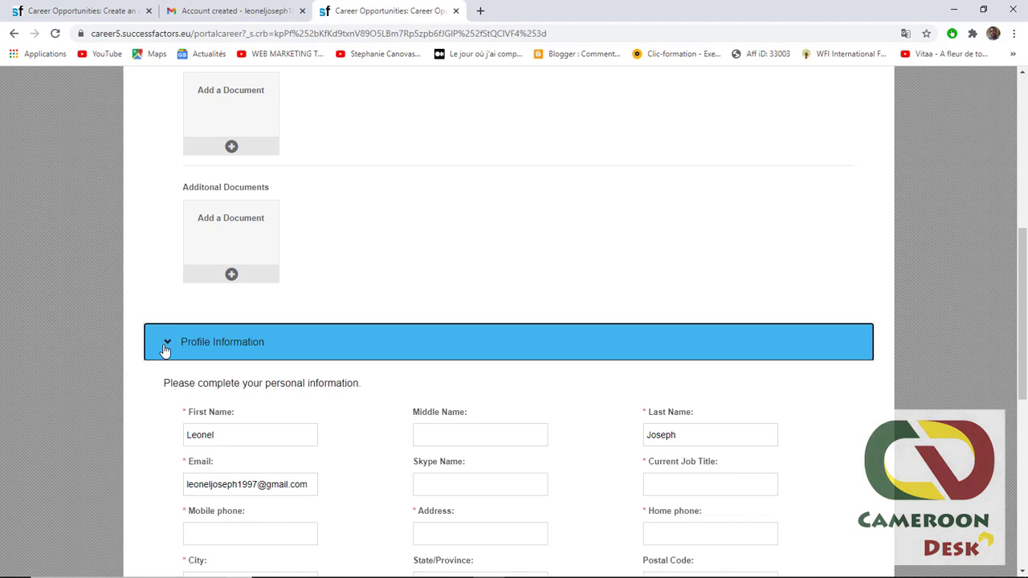
{"action": "left_click", "coordinate": [164, 345]}
{"action": "scroll", "coordinate": [429, 402], "scroll_direction": "up", "scroll_amount": 6}
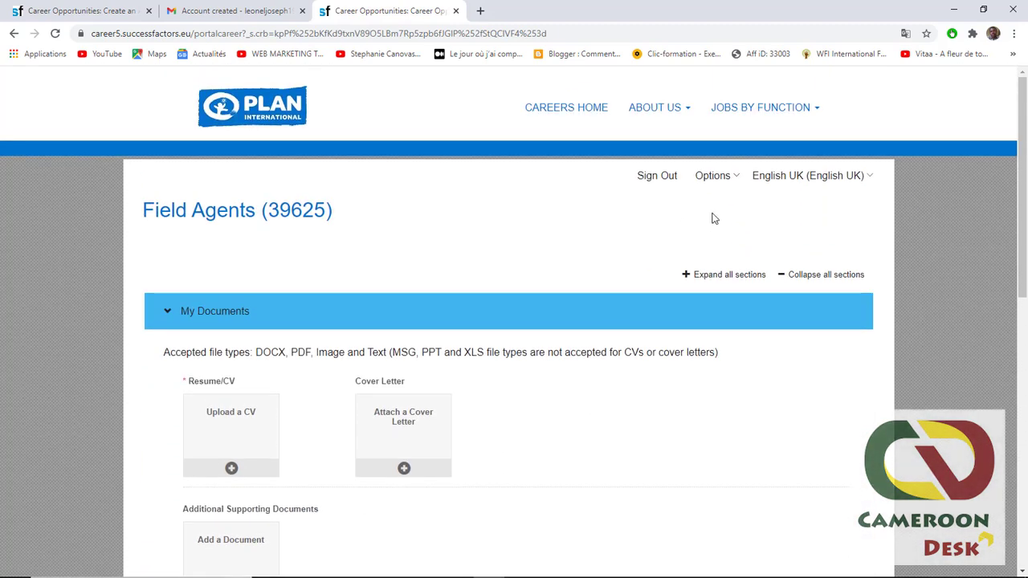
- Change the careers site language from English UK to Français
{"action": "left_click", "coordinate": [865, 180]}
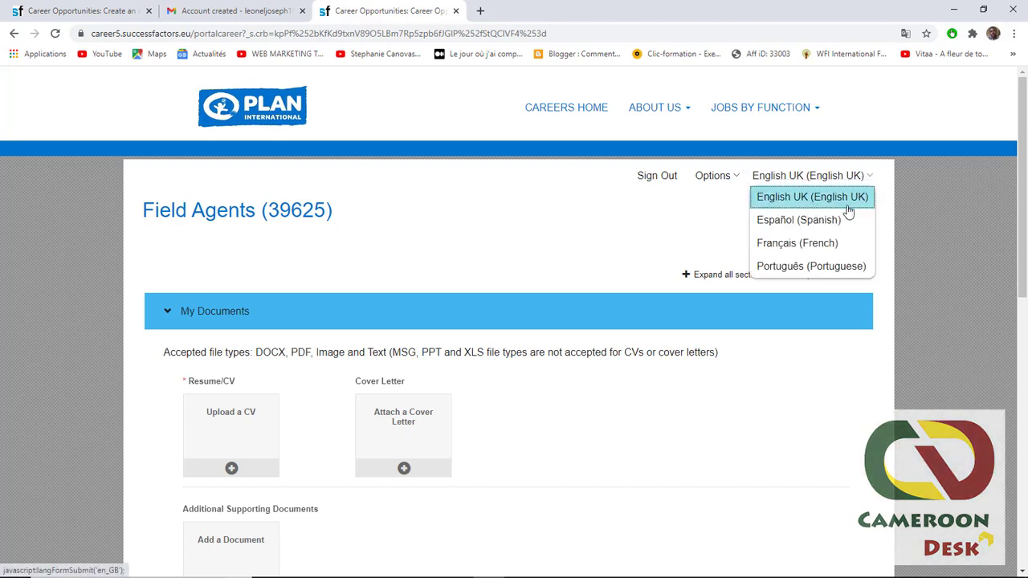
{"action": "left_click", "coordinate": [34, 321]}
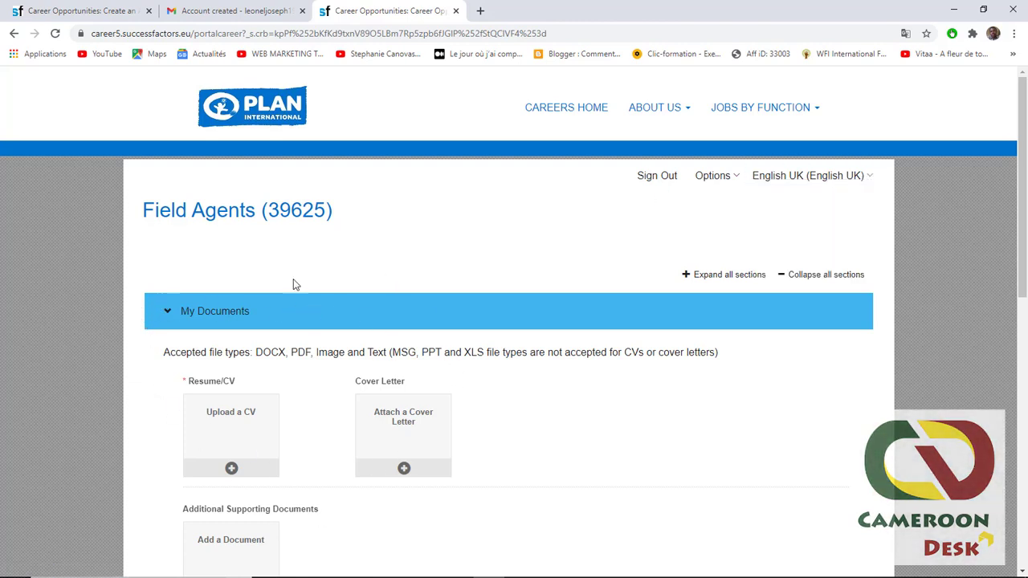
{"action": "left_click", "coordinate": [840, 176]}
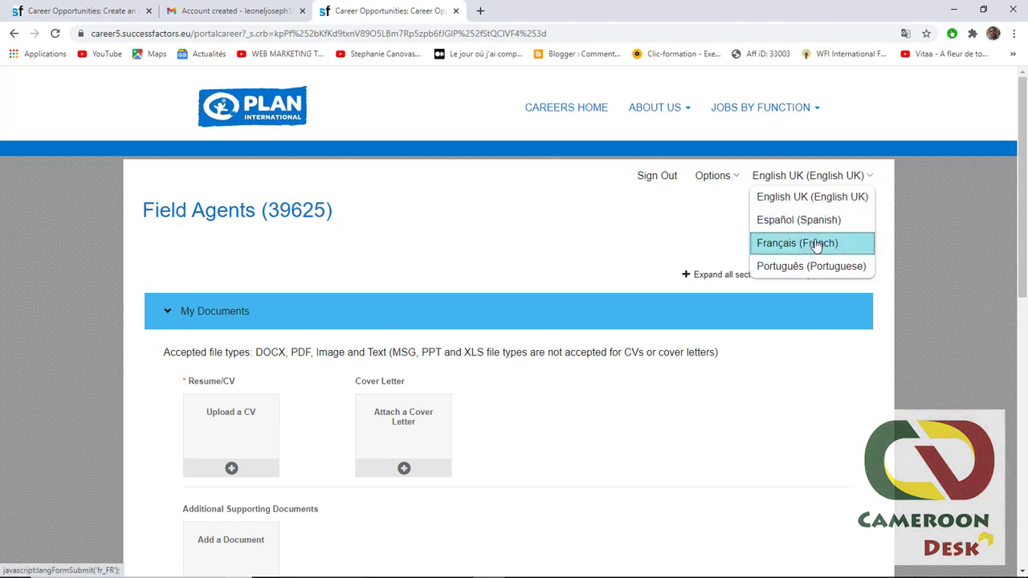
{"action": "left_click", "coordinate": [796, 245]}
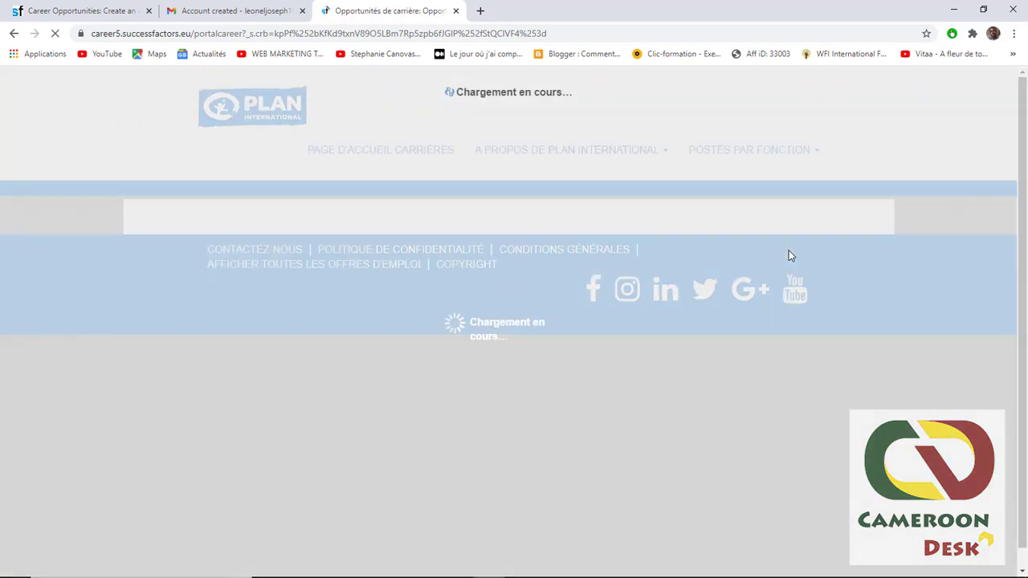
{"action": "scroll", "coordinate": [587, 329], "scroll_direction": "down", "scroll_amount": 2}
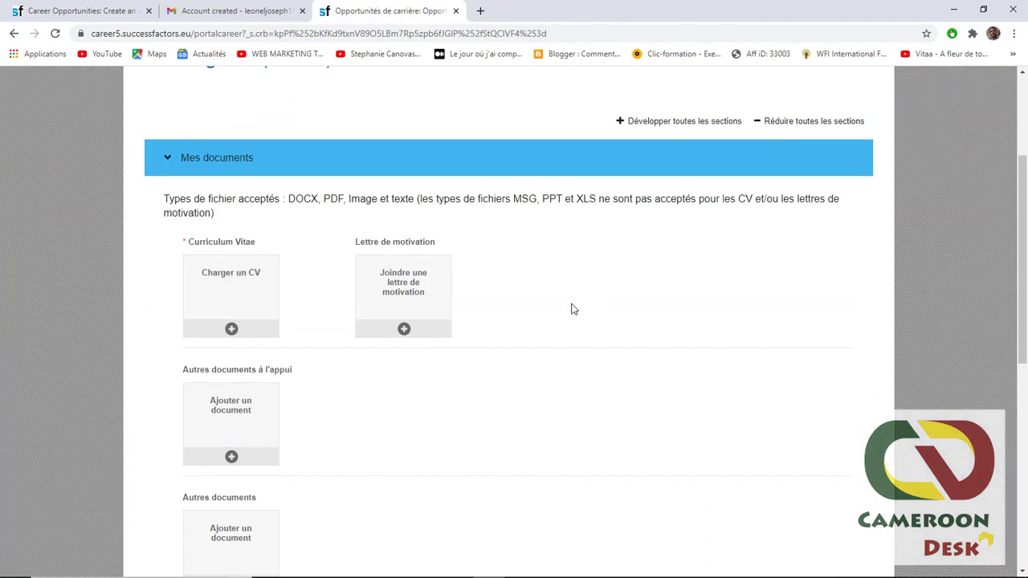
- Check Informations sur le profil, leaving Téléphone mobile empty, then collapse it with Mes documents
{"action": "left_click", "coordinate": [164, 160]}
{"action": "left_click", "coordinate": [167, 200]}
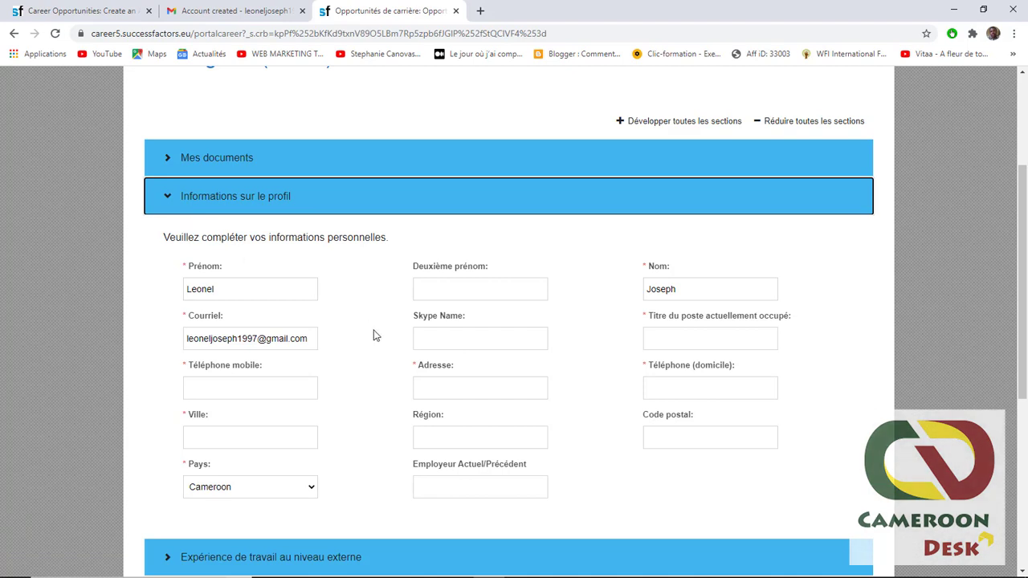
{"action": "left_click", "coordinate": [211, 391]}
{"action": "left_click", "coordinate": [371, 383]}
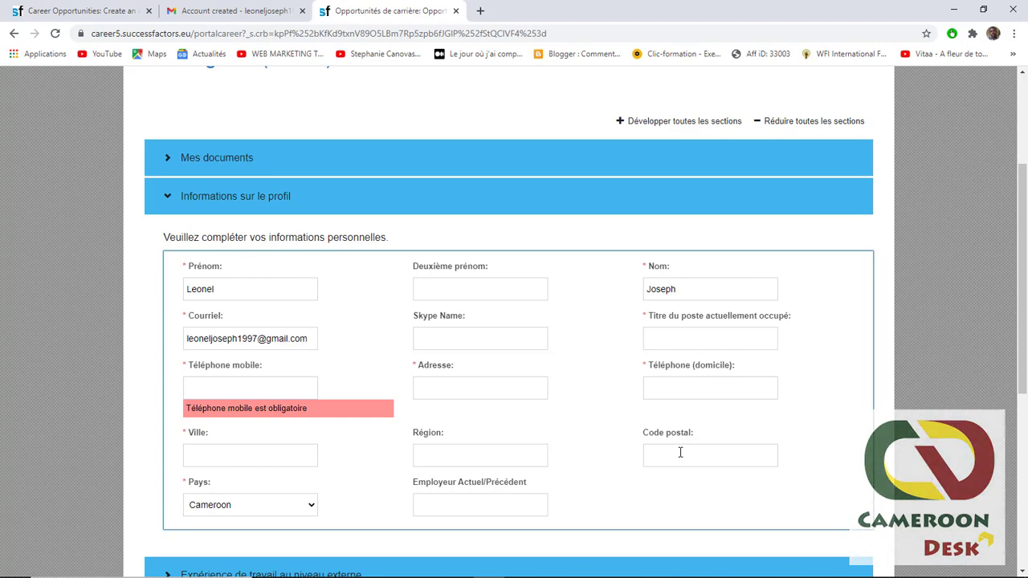
{"action": "left_click", "coordinate": [170, 202]}
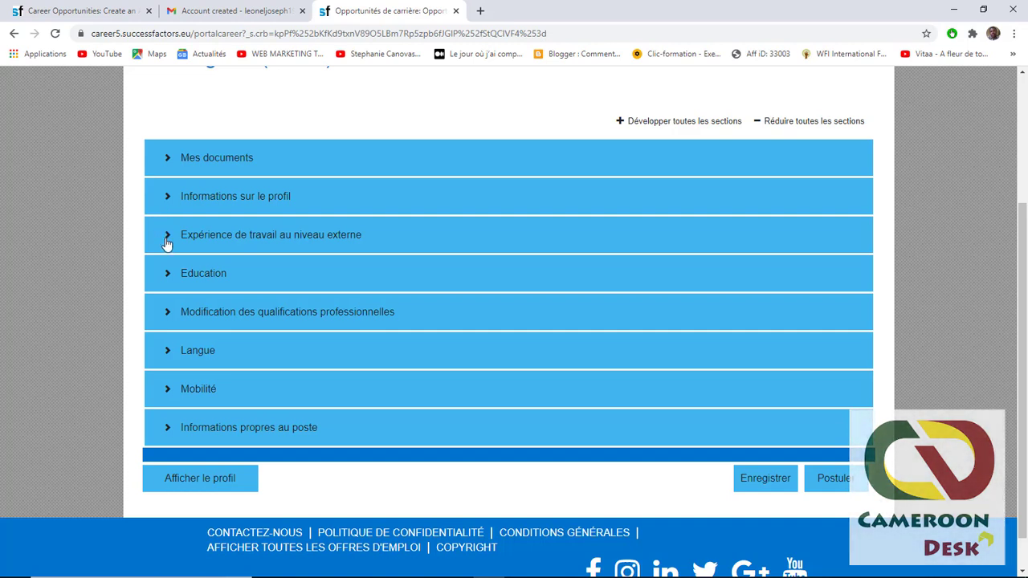
- Add a blank entry under Expérience de travail au niveau externe and save with Enregistrer
{"action": "left_click", "coordinate": [166, 235]}
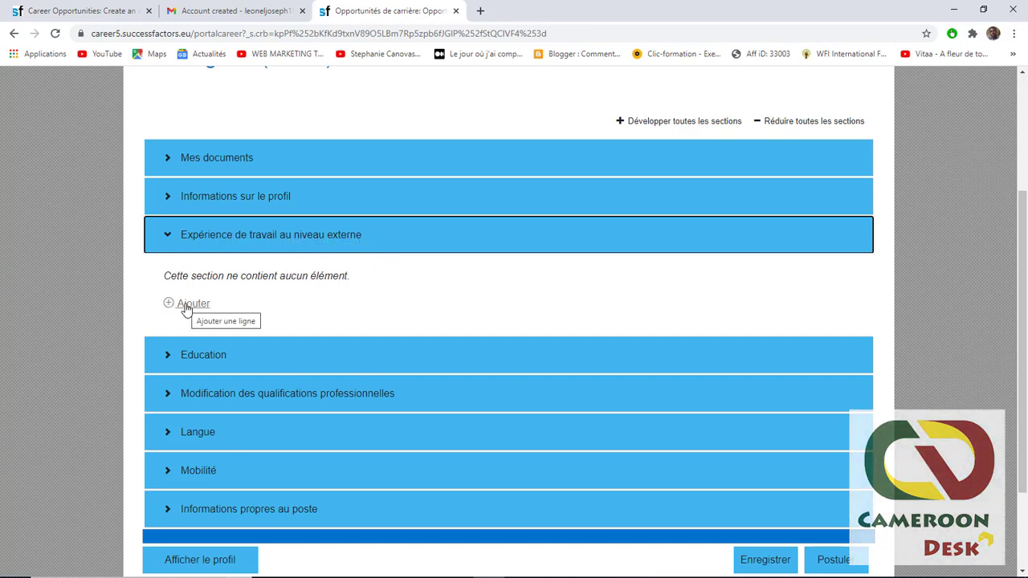
{"action": "left_click", "coordinate": [185, 305]}
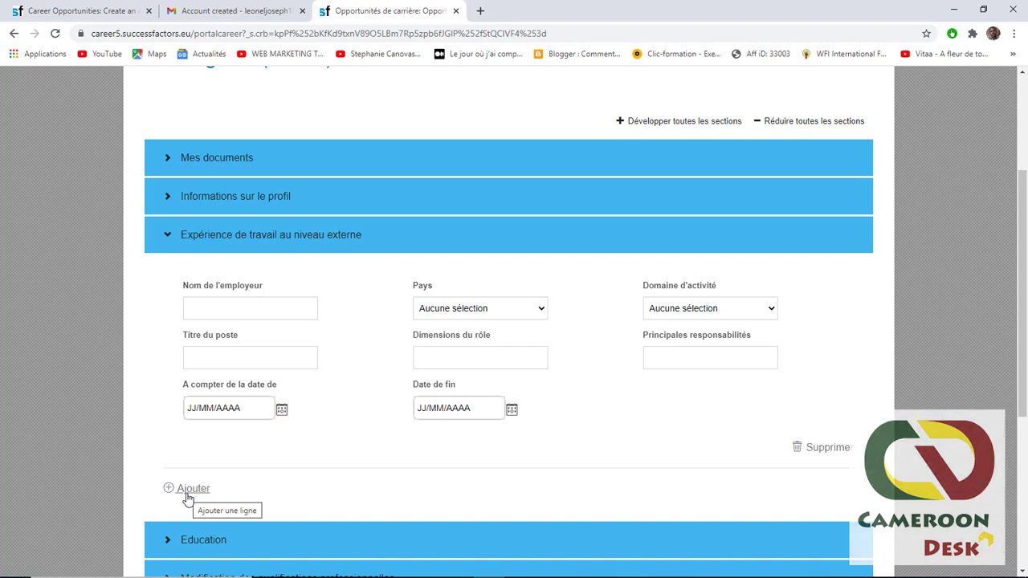
{"action": "left_click", "coordinate": [192, 245]}
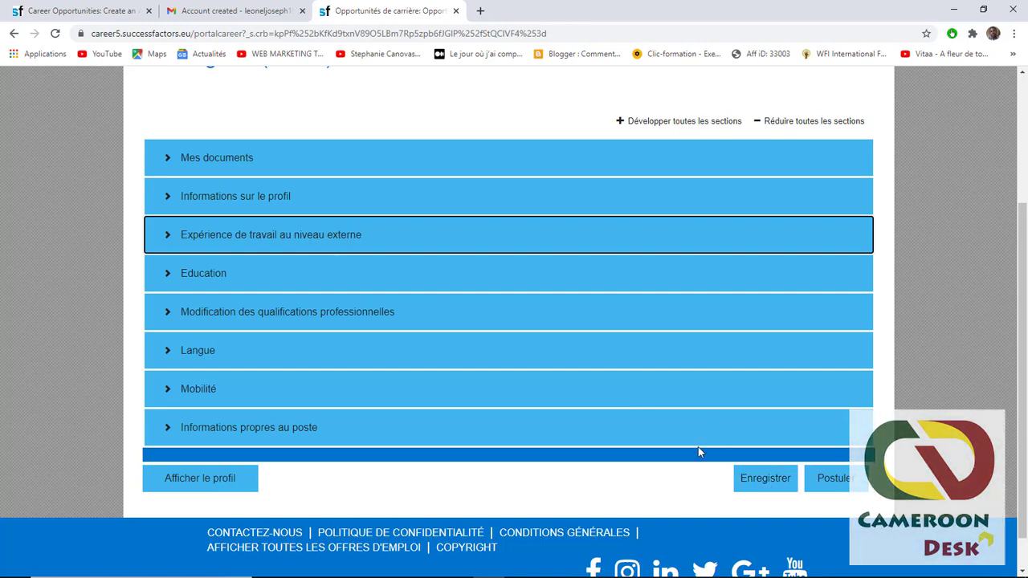
{"action": "left_click", "coordinate": [775, 479]}
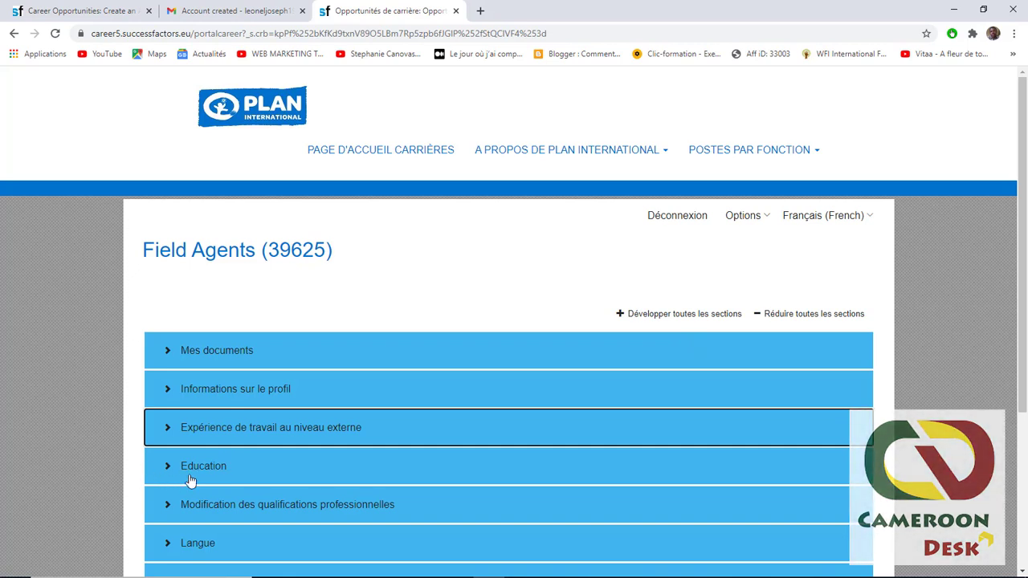
- Add an empty Education entry and collapse the Education section
{"action": "scroll", "coordinate": [619, 452], "scroll_direction": "down", "scroll_amount": 2}
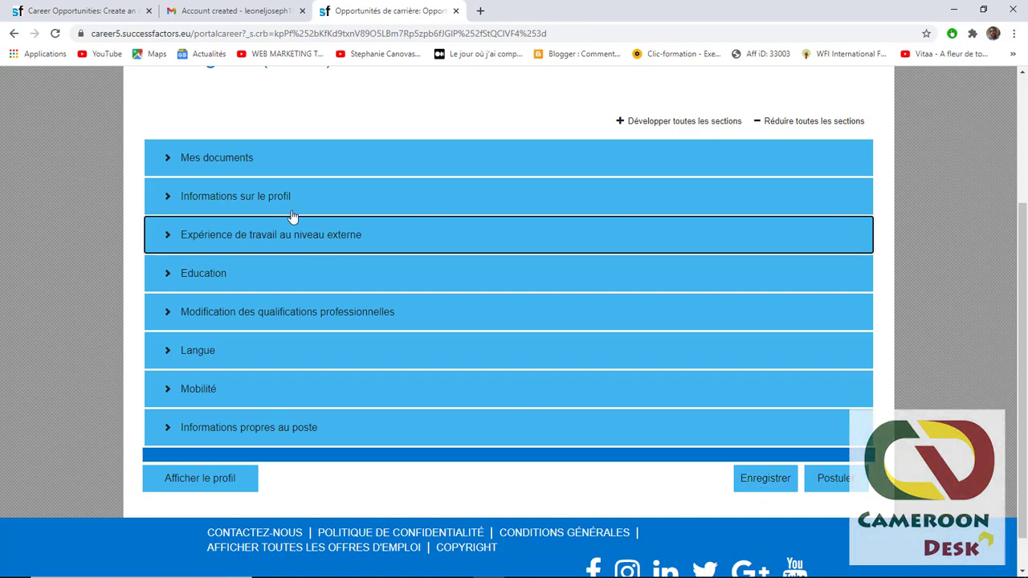
{"action": "left_click", "coordinate": [167, 279]}
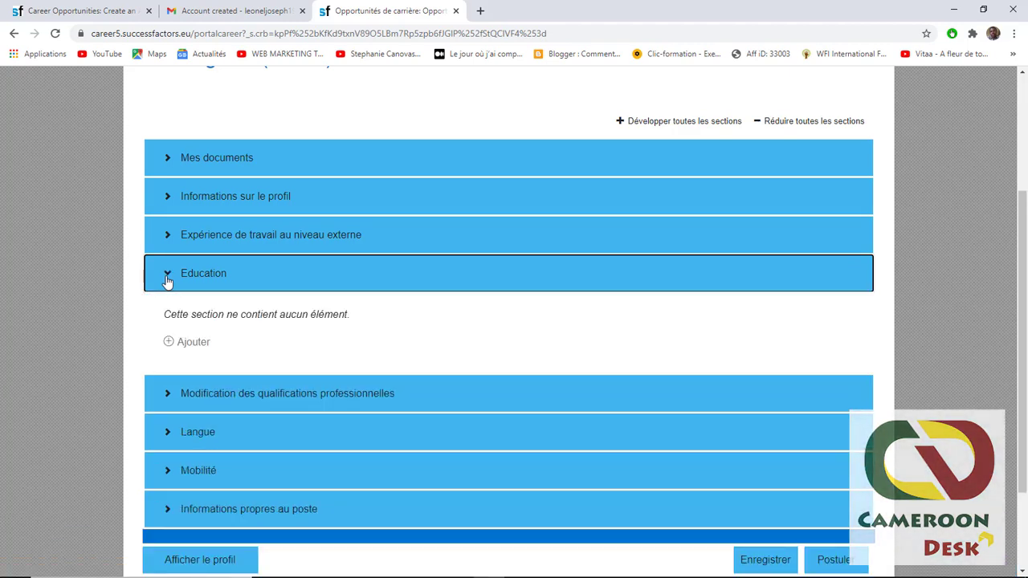
{"action": "left_click", "coordinate": [186, 343]}
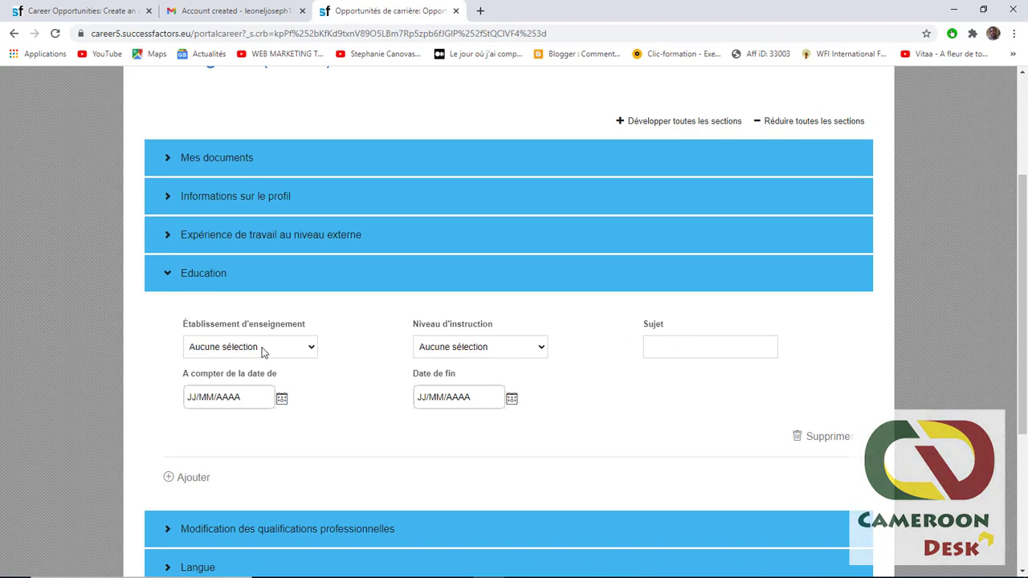
{"action": "left_click", "coordinate": [167, 281]}
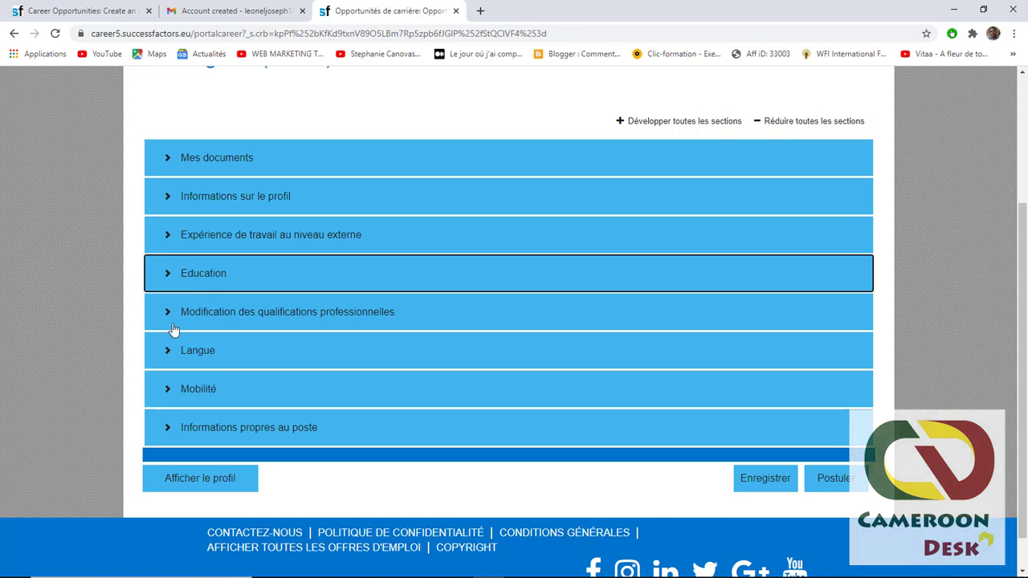
- Glance through the qualifications, Langue and Mobilité sections, then expand Informations propres au poste
{"action": "left_click", "coordinate": [164, 318]}
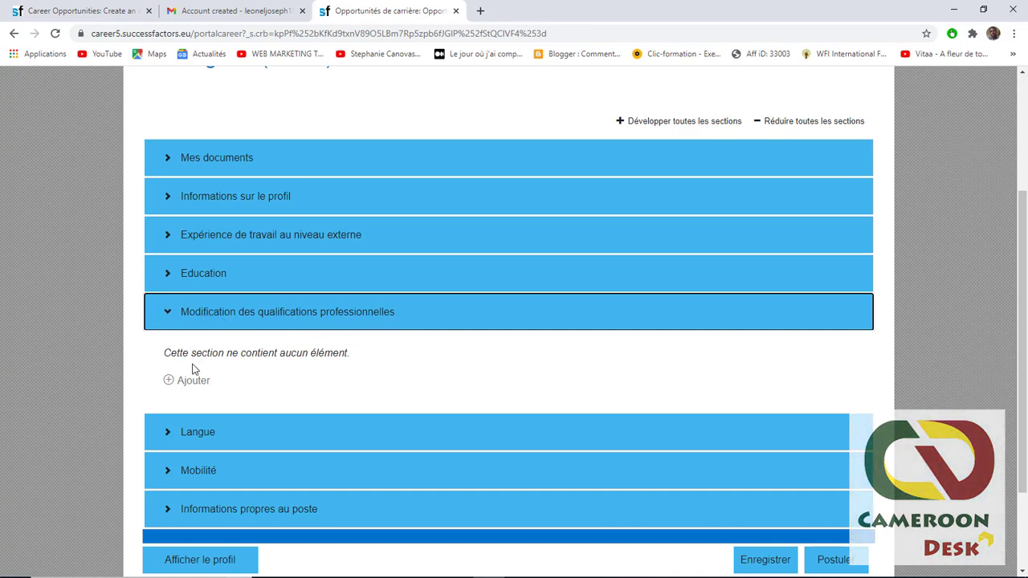
{"action": "left_click", "coordinate": [165, 320]}
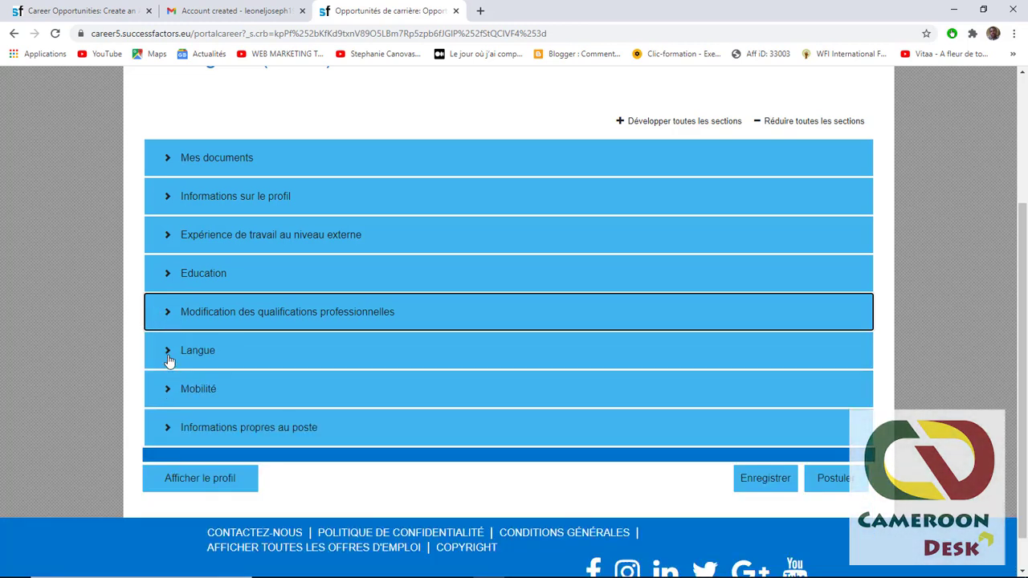
{"action": "left_click", "coordinate": [169, 357]}
{"action": "left_click", "coordinate": [168, 358]}
{"action": "left_click", "coordinate": [166, 399]}
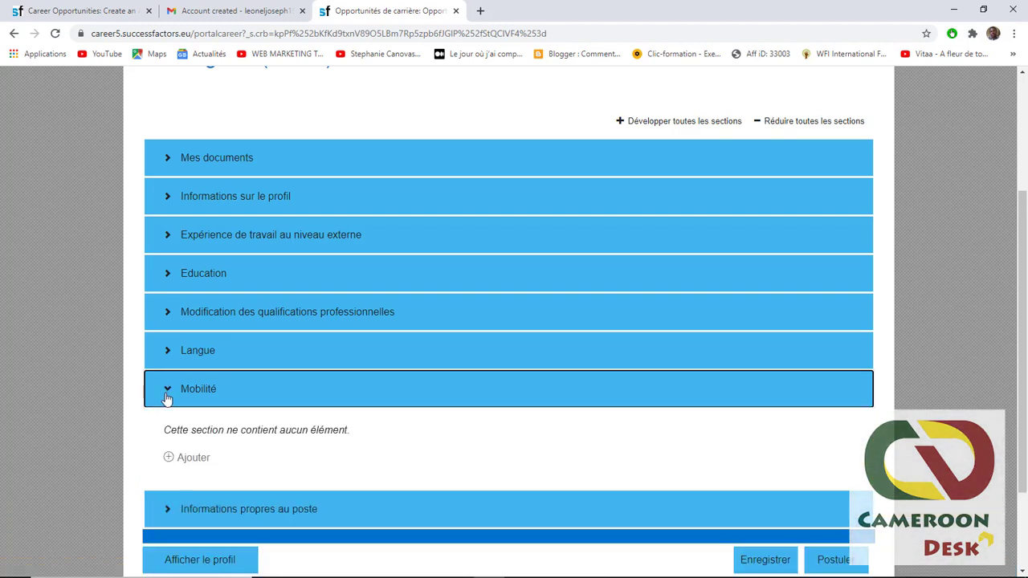
{"action": "scroll", "coordinate": [166, 399], "scroll_direction": "down", "scroll_amount": 1}
{"action": "left_click", "coordinate": [166, 324]}
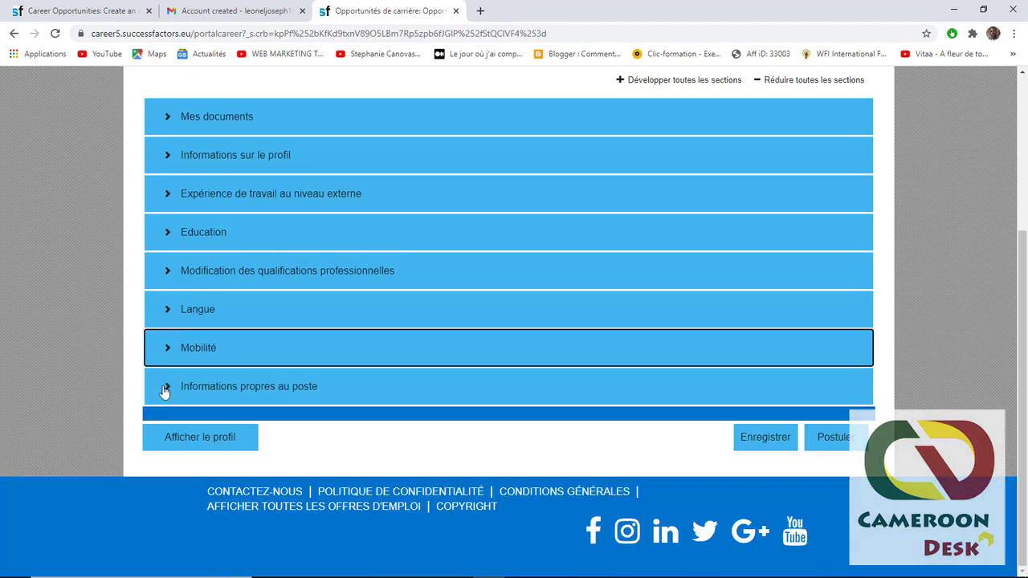
{"action": "left_click", "coordinate": [164, 390]}
{"action": "scroll", "coordinate": [178, 367], "scroll_direction": "down", "scroll_amount": 2}
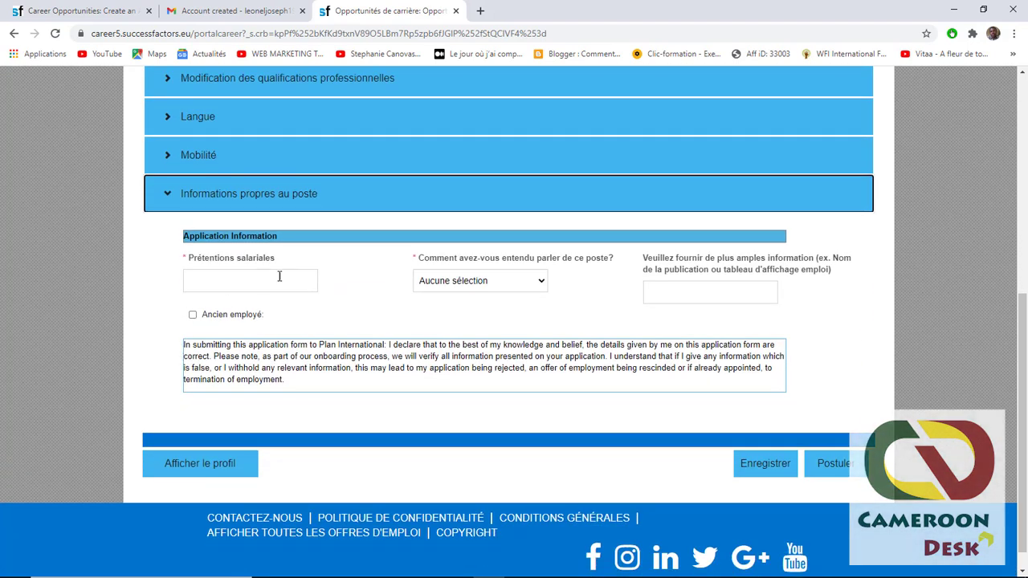
- Collapse Informations propres au poste after reading its job-specific questions and declaration
{"action": "left_click", "coordinate": [165, 204]}
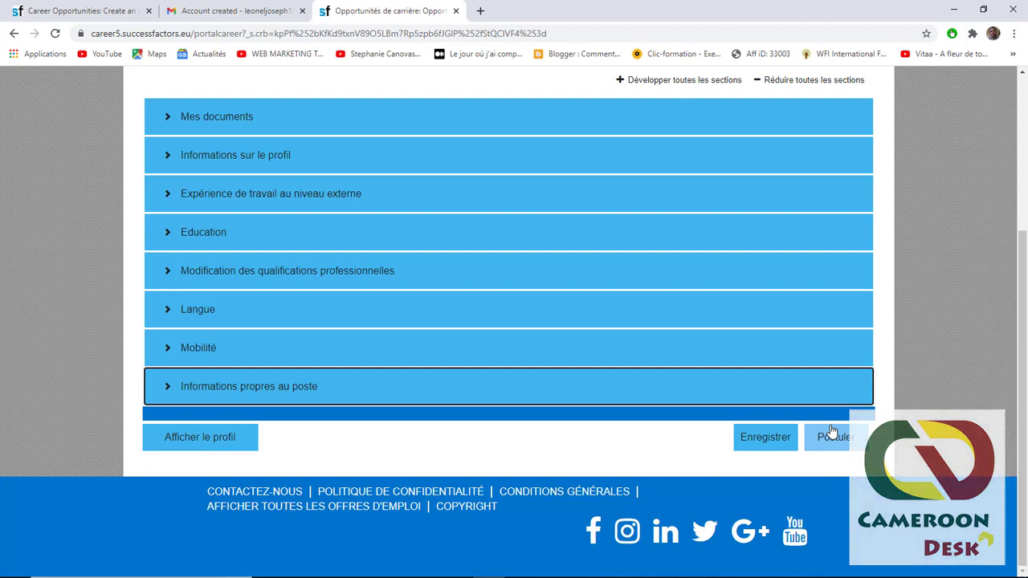
{"action": "scroll", "coordinate": [849, 402], "scroll_direction": "up", "scroll_amount": 3}
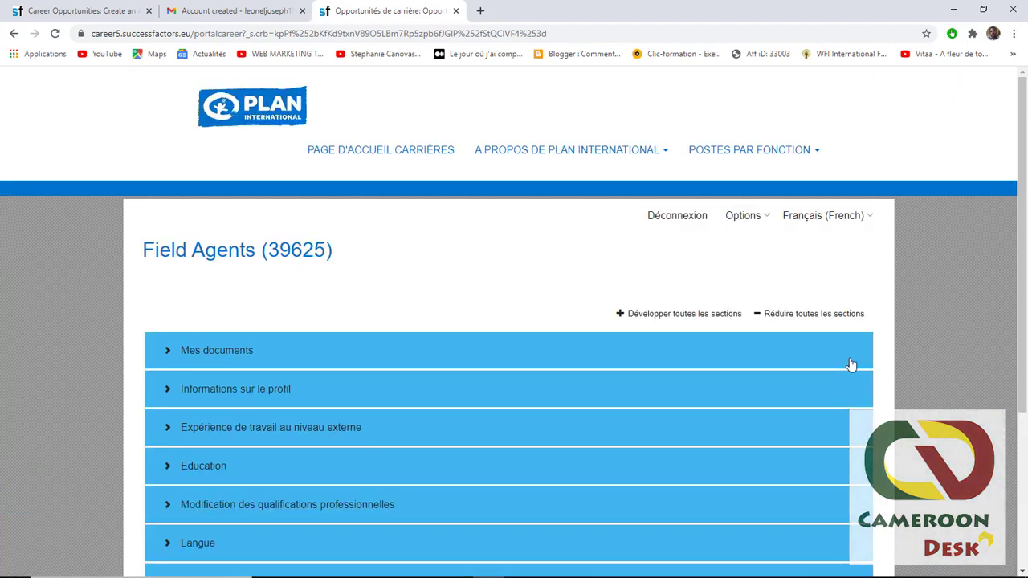